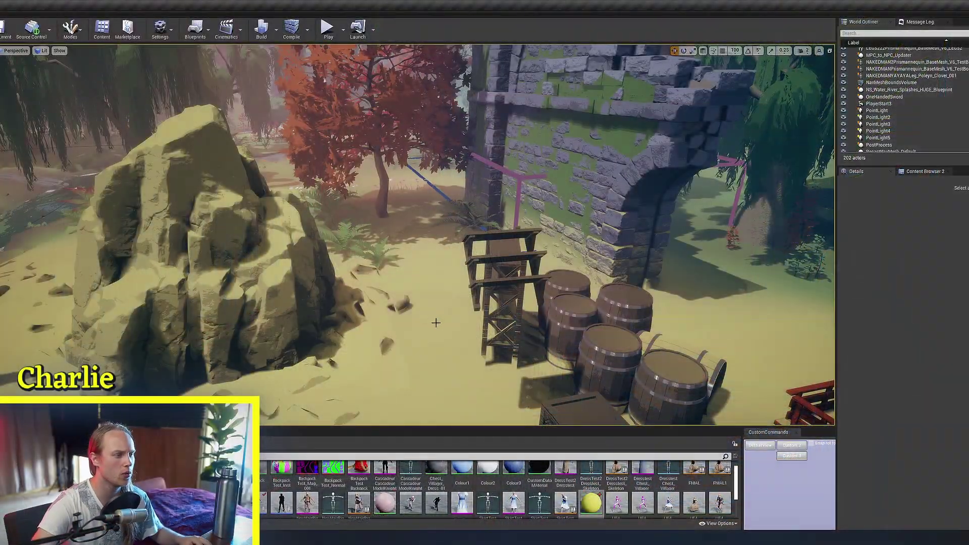
# Step: Open the two-sided sign material, review its Two Sided setting in the material details and save the material
pyautogui.doubleClick(590, 503)
pyautogui.moveTo(556, 314); pyautogui.dragTo(609, 324, button='right')
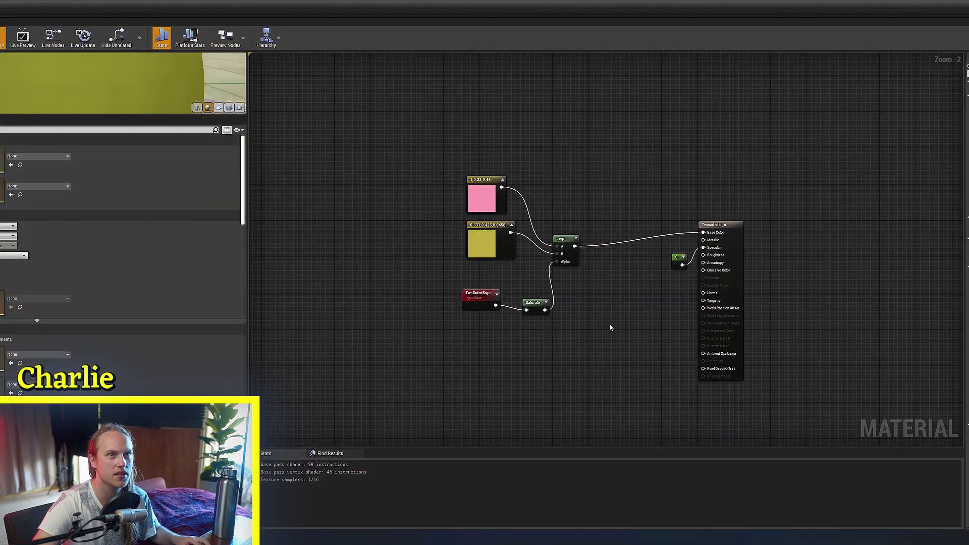
pyautogui.scroll(6, 610, 327)
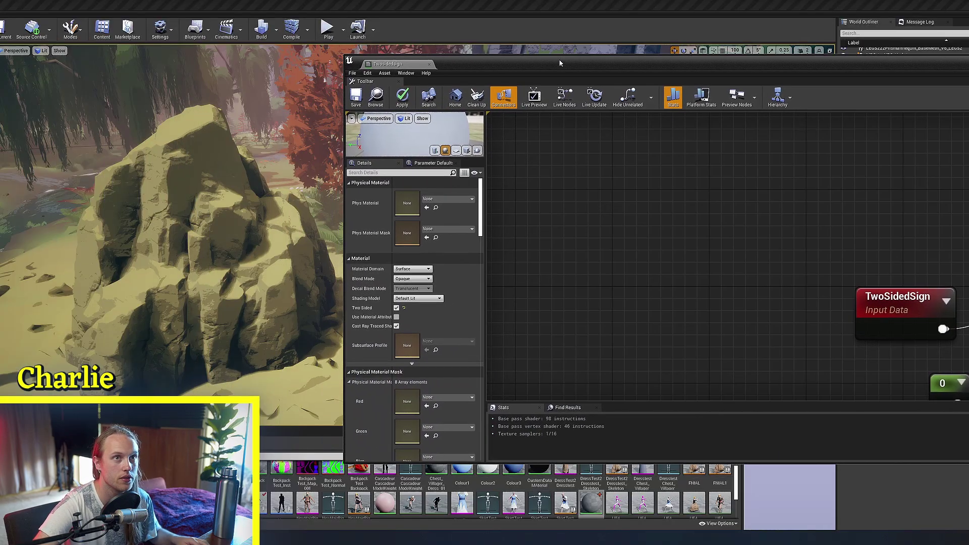
pyautogui.moveTo(560, 63); pyautogui.dragTo(511, 55)
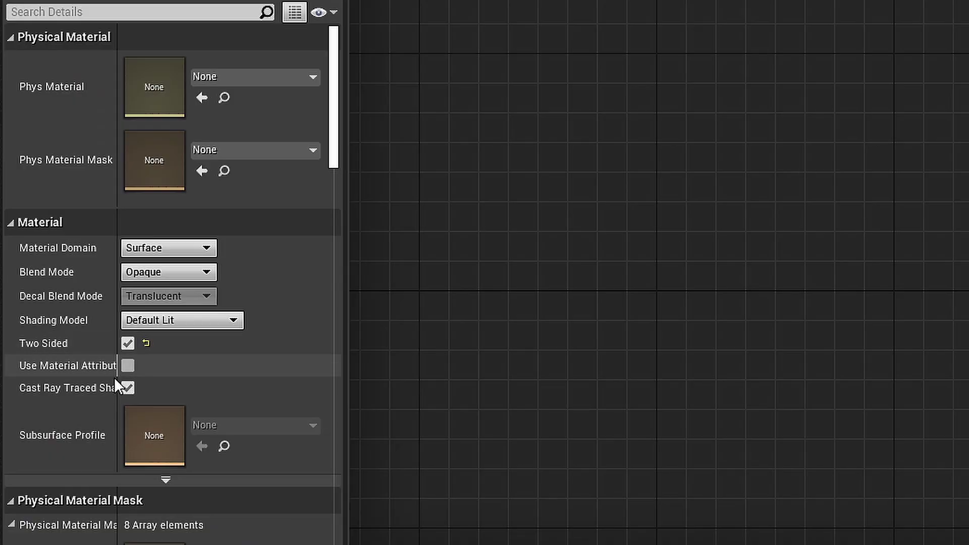
pyautogui.click(348, 299)
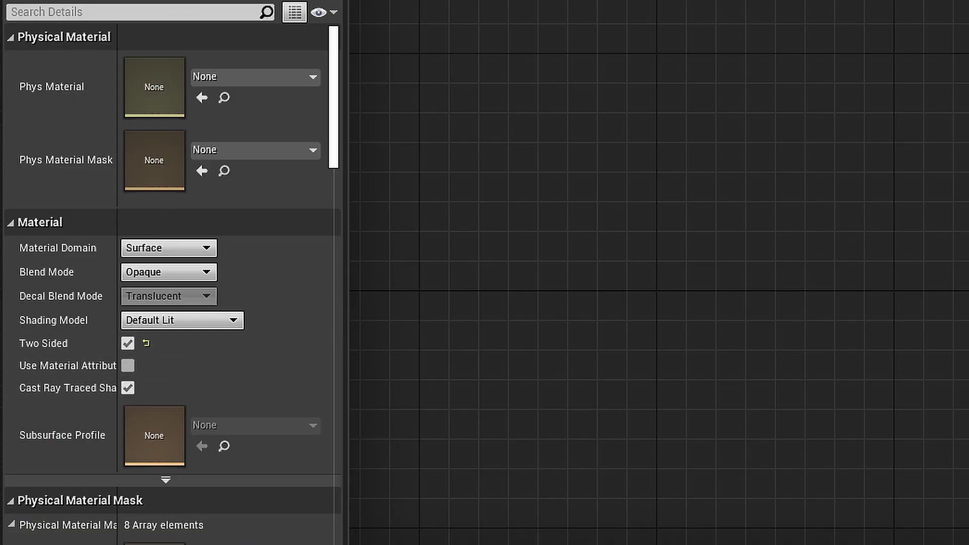
pyautogui.hotkey('ctrl', 's')
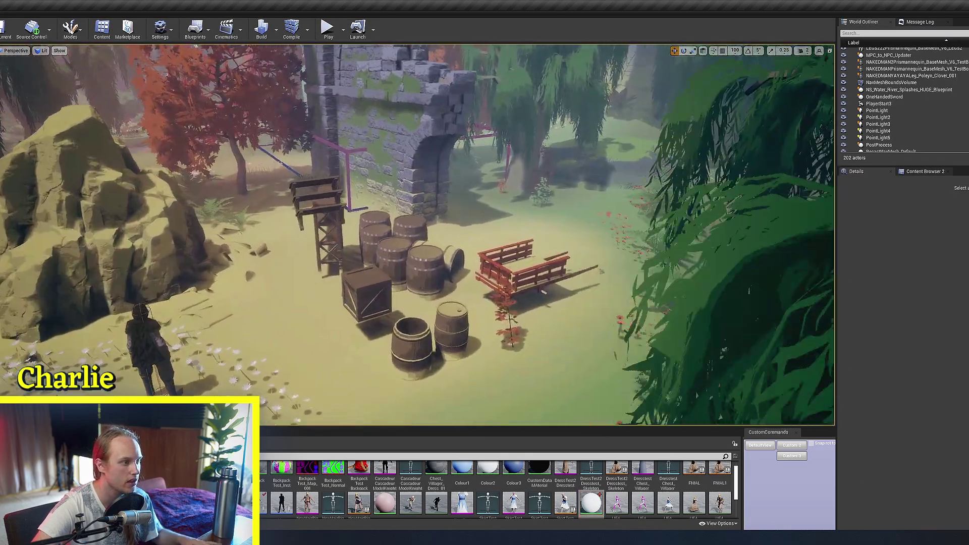
# Step: Place a plane in the level above the barrels and apply the Twosidedsign material to it
pyautogui.moveTo(601, 271); pyautogui.dragTo(555, 295, button='right')
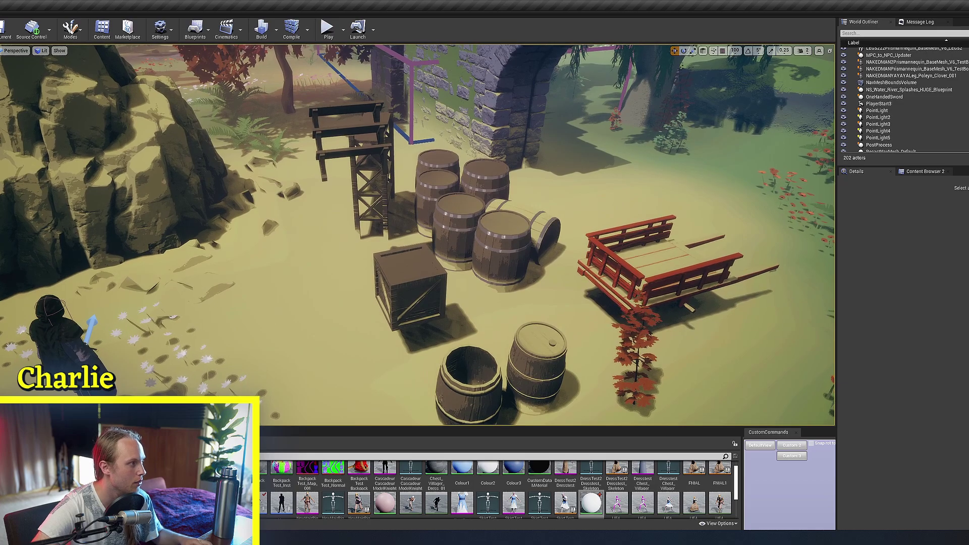
pyautogui.moveTo(1, 237); pyautogui.dragTo(417, 298)
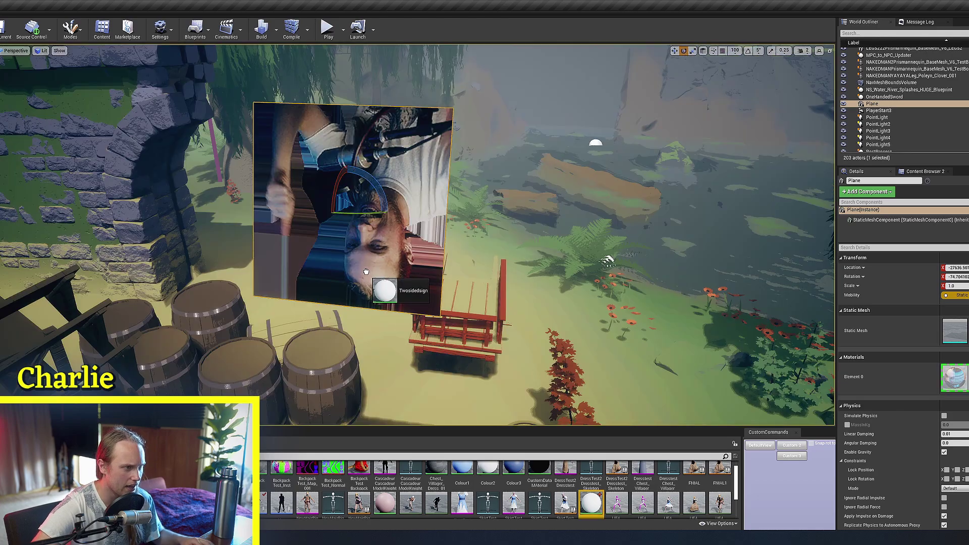
pyautogui.moveTo(371, 283); pyautogui.dragTo(393, 262)
# Step: Rotate the plane back and forth to compare the TwoSidedSign output on its front and back faces
pyautogui.moveTo(392, 262); pyautogui.dragTo(369, 233, button='right')
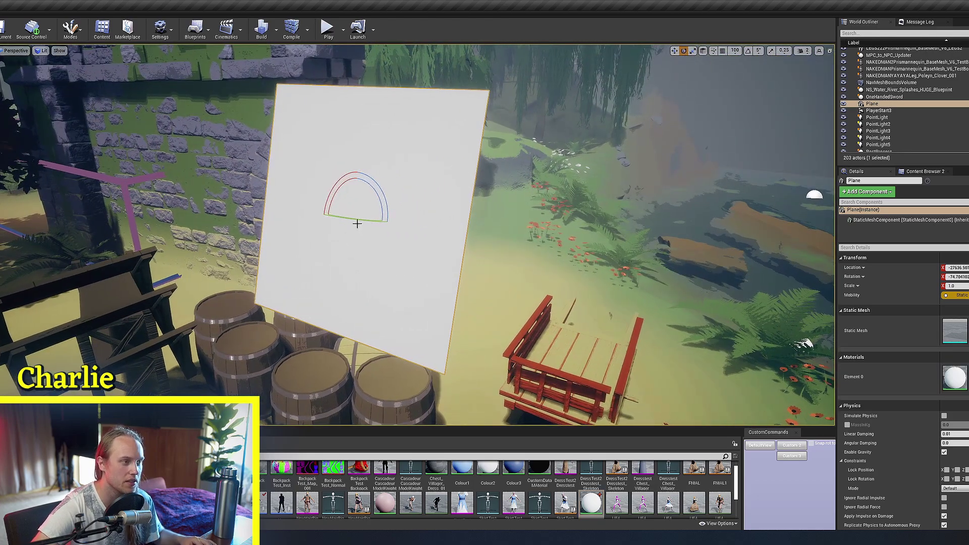
pyautogui.moveTo(357, 223); pyautogui.dragTo(394, 226)
pyautogui.moveTo(394, 227)
pyautogui.mouseDown(button='right')
pyautogui.moveTo(394, 218)
pyautogui.moveTo(426, 217)
pyautogui.moveTo(409, 222)
pyautogui.mouseUp(button='right')
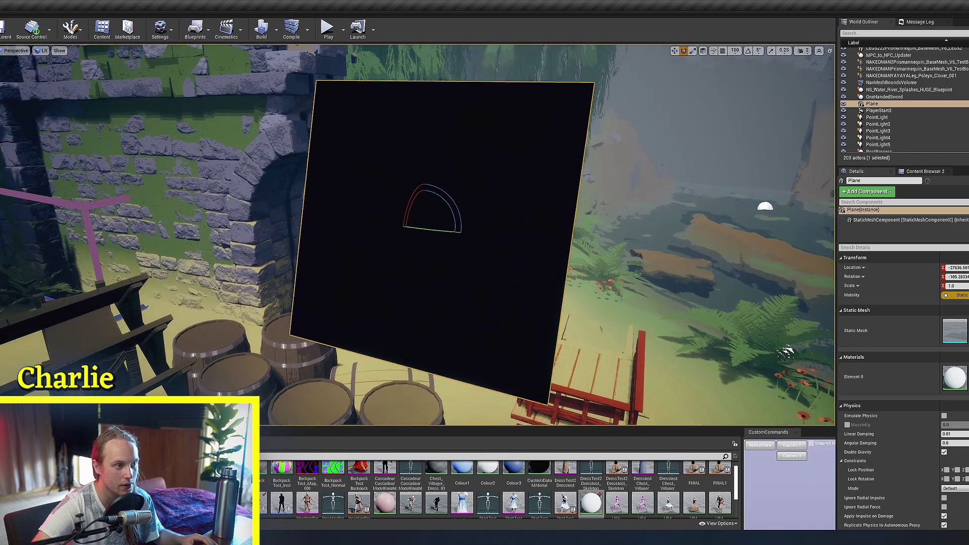
pyautogui.keyDown('alt'); pyautogui.moveTo(371, 219); pyautogui.dragTo(368, 217); pyautogui.keyUp('alt')
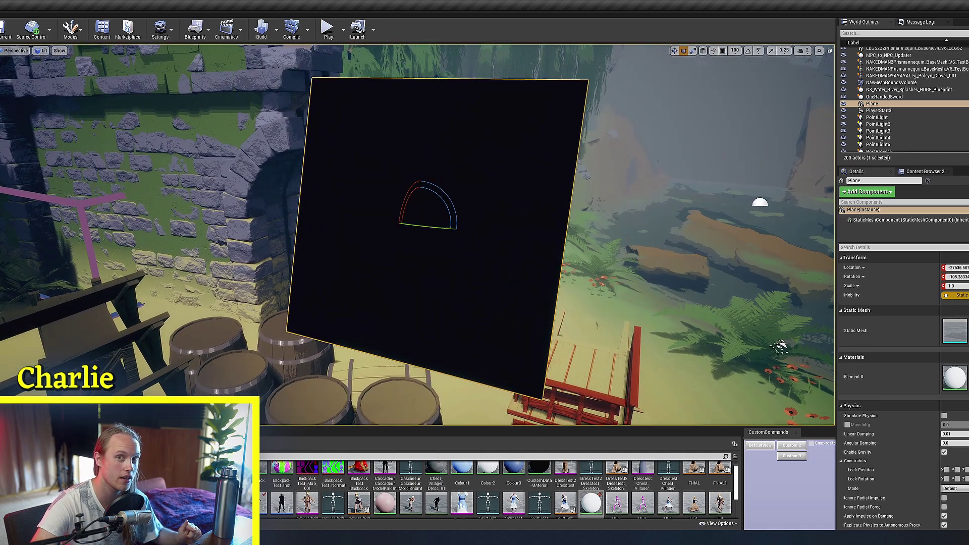
pyautogui.moveTo(458, 216); pyautogui.dragTo(434, 214, button='right')
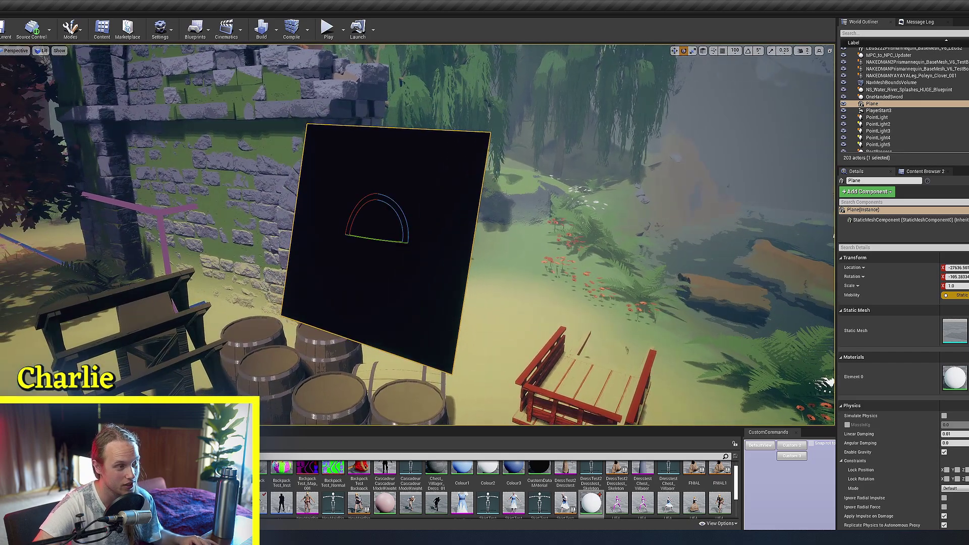
pyautogui.moveTo(378, 241); pyautogui.dragTo(345, 233)
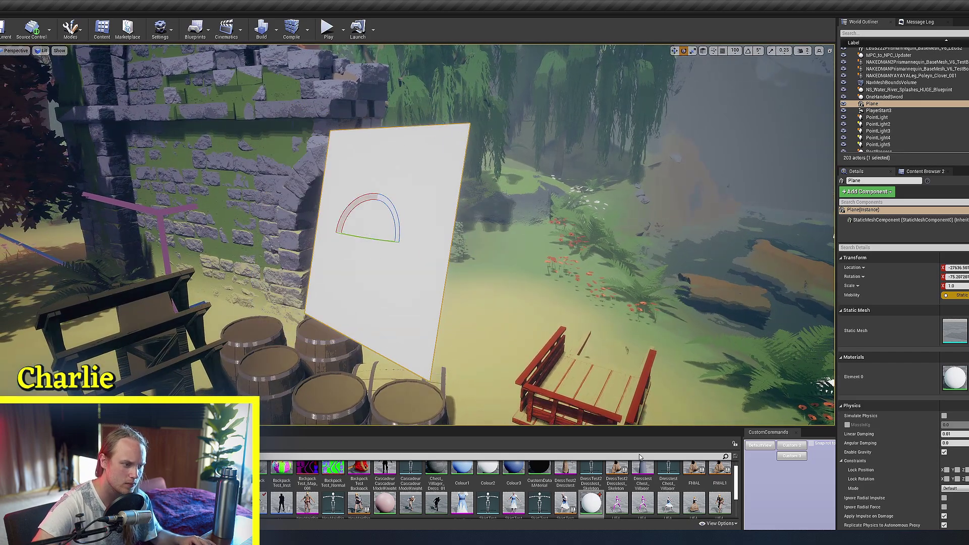
# Step: Reopen the Twosidedsign material, gather the colour, Lerp and Saturate nodes near the output, and connect TwoSidedSign to the Saturate input
pyautogui.doubleClick(587, 501)
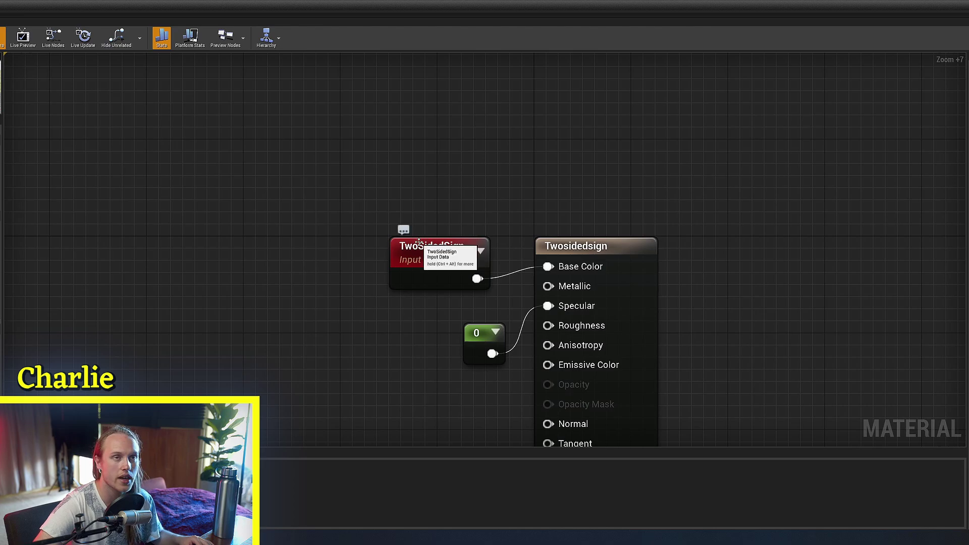
pyautogui.moveTo(669, 262); pyautogui.dragTo(312, 254)
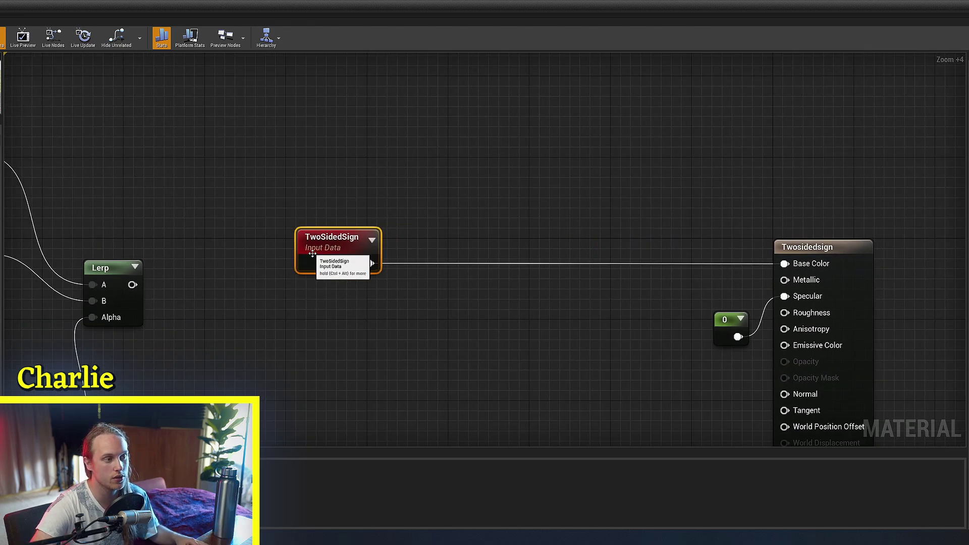
pyautogui.moveTo(312, 254); pyautogui.dragTo(467, 255, button='right')
pyautogui.scroll(-2, 472, 257)
pyautogui.moveTo(325, 176); pyautogui.dragTo(191, 389)
pyautogui.moveTo(311, 269); pyautogui.dragTo(703, 210)
pyautogui.click(606, 283)
pyautogui.moveTo(497, 268); pyautogui.dragTo(623, 342)
pyautogui.moveTo(410, 342); pyautogui.dragTo(544, 341)
pyautogui.click(628, 306)
pyautogui.moveTo(628, 305); pyautogui.dragTo(431, 302, button='right')
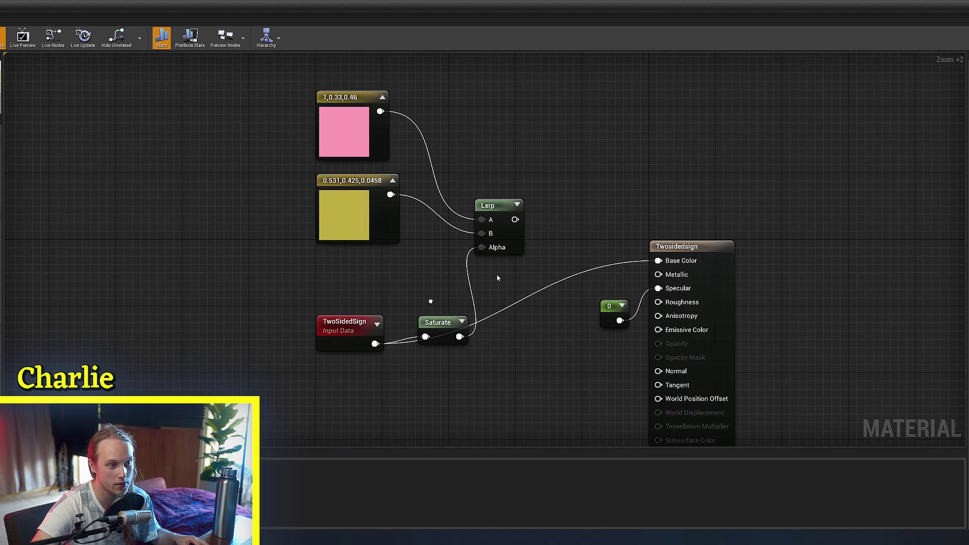
# Step: Connect the Lerp output to Base Color and shift the Lerp node up, level with the two colour nodes
pyautogui.moveTo(497, 277); pyautogui.dragTo(509, 272, button='right')
pyautogui.moveTo(526, 213); pyautogui.dragTo(670, 254)
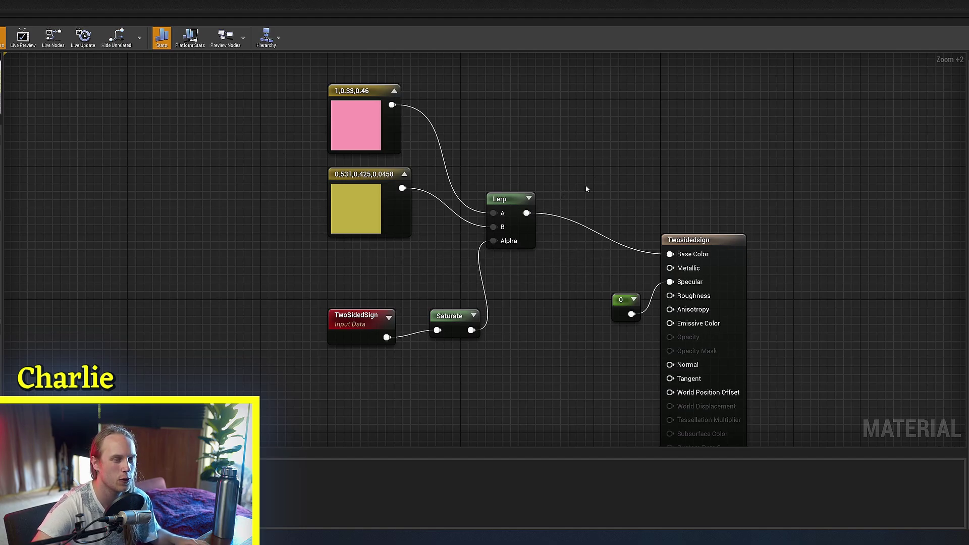
pyautogui.moveTo(585, 189); pyautogui.dragTo(578, 224, button='right')
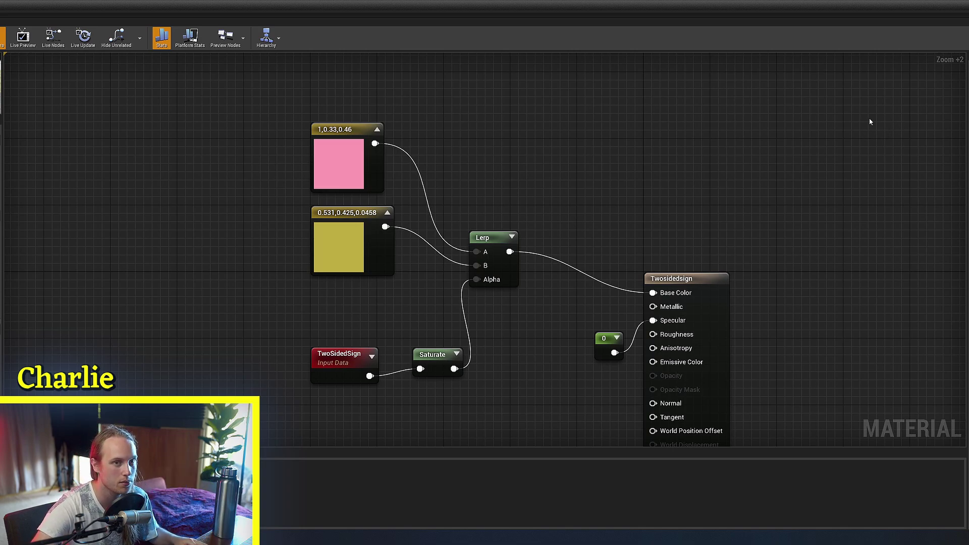
pyautogui.moveTo(504, 268); pyautogui.dragTo(535, 228)
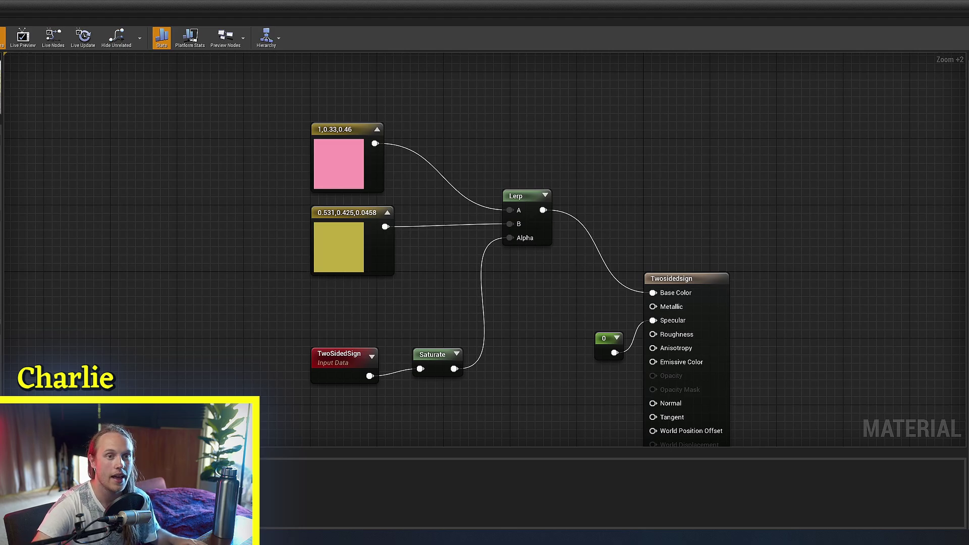
# Step: Show the Saturate node's comment bubble and reposition the yellow colour and TwoSidedSign nodes
pyautogui.moveTo(375, 239); pyautogui.dragTo(425, 179, button='right')
pyautogui.scroll(5, 436, 277)
pyautogui.moveTo(516, 316)
pyautogui.mouseDown()
pyautogui.moveTo(575, 283)
pyautogui.moveTo(498, 295)
pyautogui.moveTo(503, 306)
pyautogui.mouseUp()
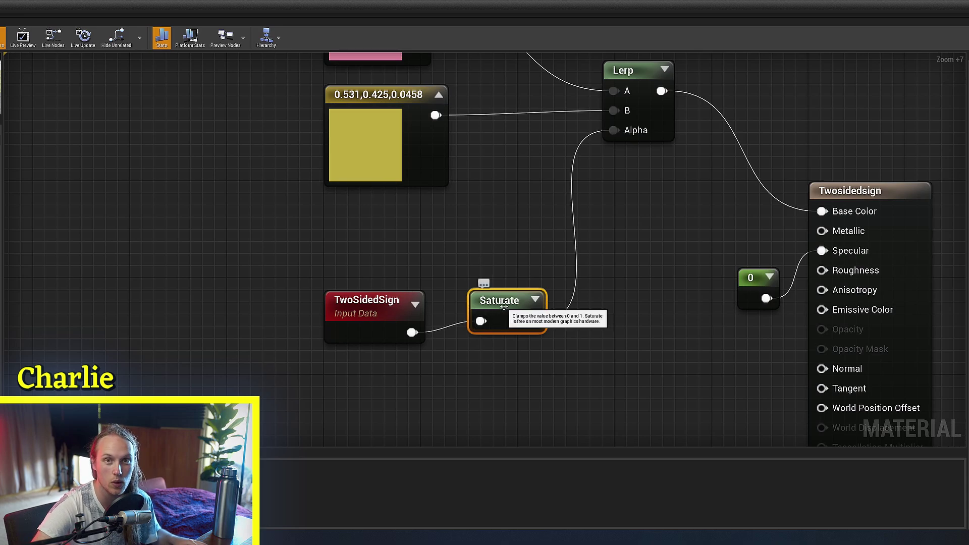
pyautogui.click(484, 283)
pyautogui.moveTo(391, 286); pyautogui.dragTo(391, 322, button='right')
pyautogui.click(320, 329)
pyautogui.scroll(-2, 391, 322)
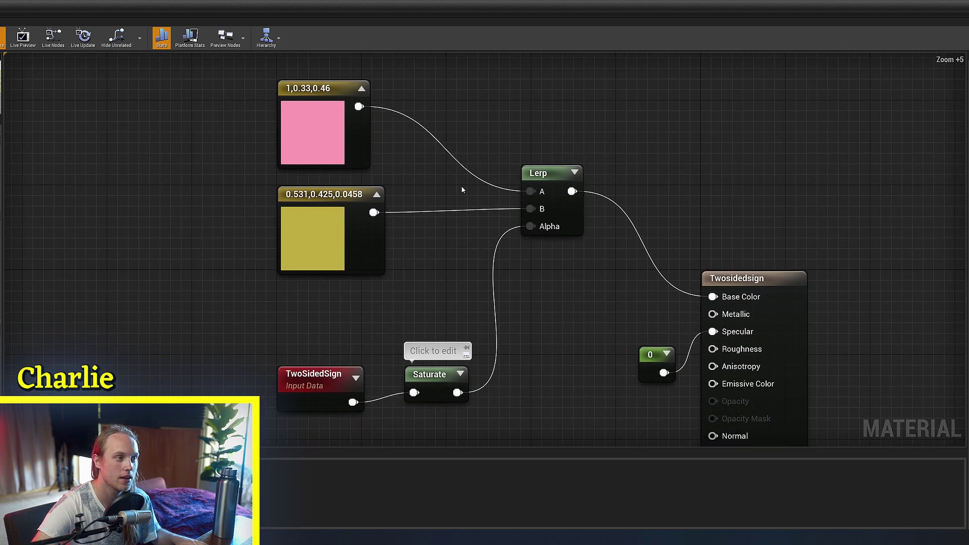
pyautogui.moveTo(308, 228)
pyautogui.mouseDown()
pyautogui.moveTo(232, 312)
pyautogui.moveTo(294, 233)
pyautogui.moveTo(302, 239)
pyautogui.mouseUp()
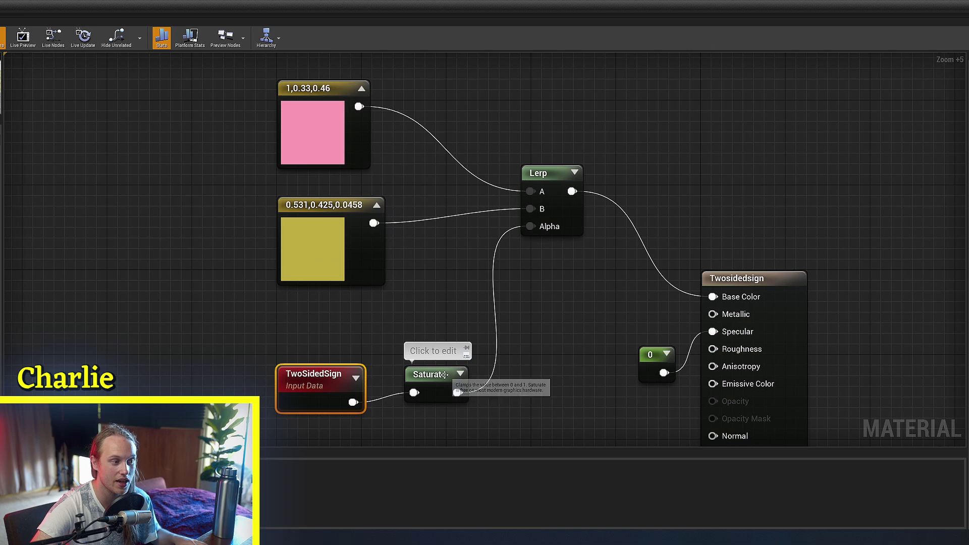
pyautogui.moveTo(336, 375)
pyautogui.mouseDown()
pyautogui.moveTo(376, 351)
pyautogui.moveTo(329, 379)
pyautogui.mouseUp()
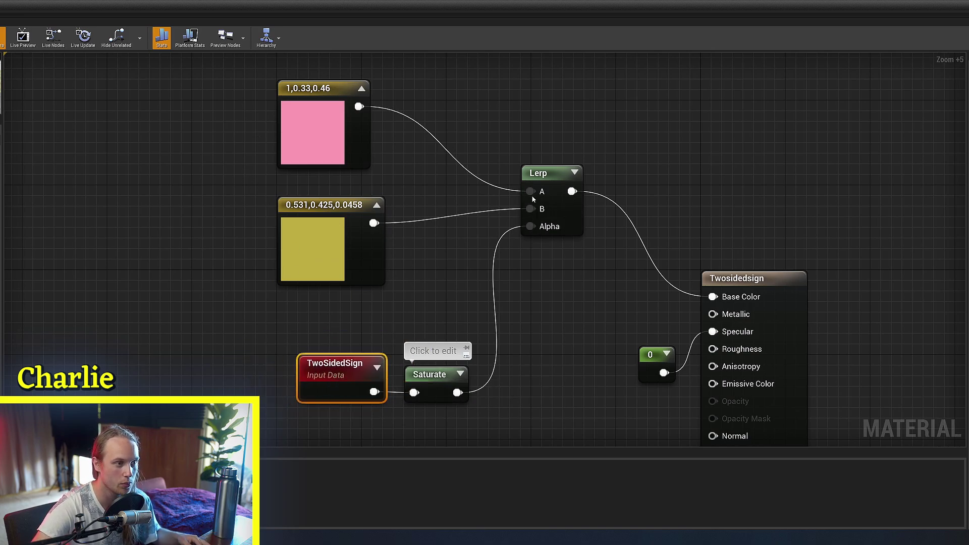
# Step: Rotate the plane in the level to check the material's colour on each face
pyautogui.click(635, 148)
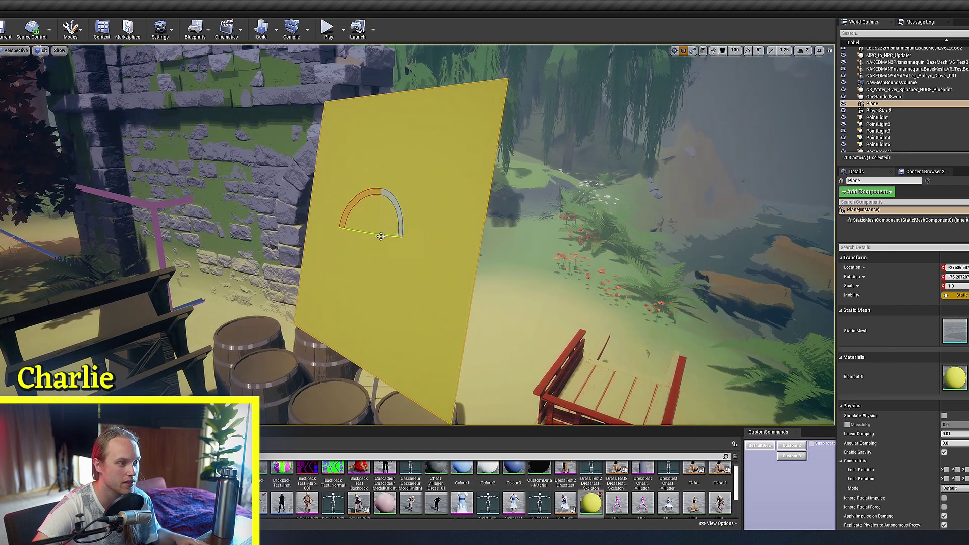
pyautogui.moveTo(368, 216); pyautogui.dragTo(401, 214)
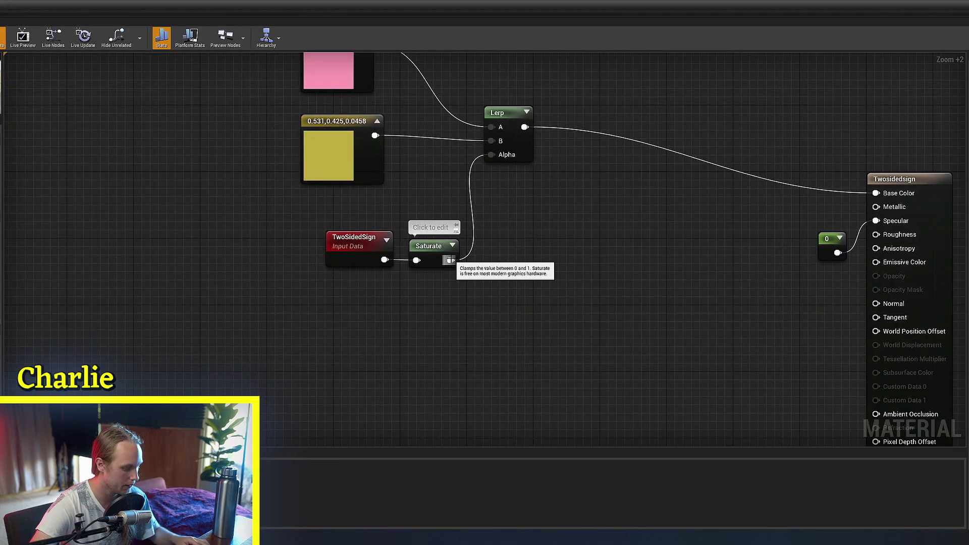
# Step: Add a second Lerp with Saturate feeding its Alpha, and add two Texture Sample nodes below the TwoSidedSign node
pyautogui.click(558, 300)
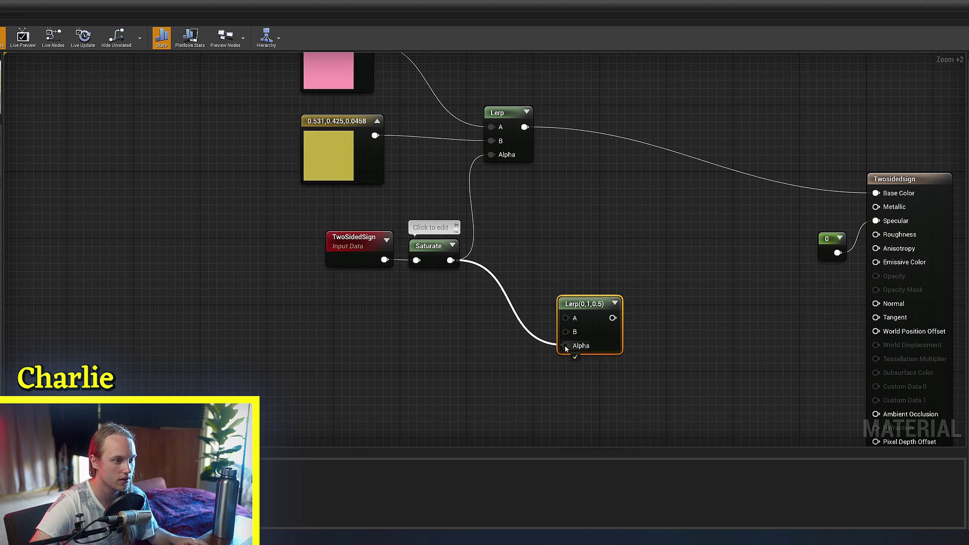
pyautogui.moveTo(565, 348); pyautogui.dragTo(565, 347)
pyautogui.press('t')
pyautogui.click(281, 316)
pyautogui.moveTo(295, 323); pyautogui.dragTo(353, 196, button='right')
pyautogui.press('t')
pyautogui.click(229, 282)
pyautogui.moveTo(374, 283); pyautogui.dragTo(373, 243)
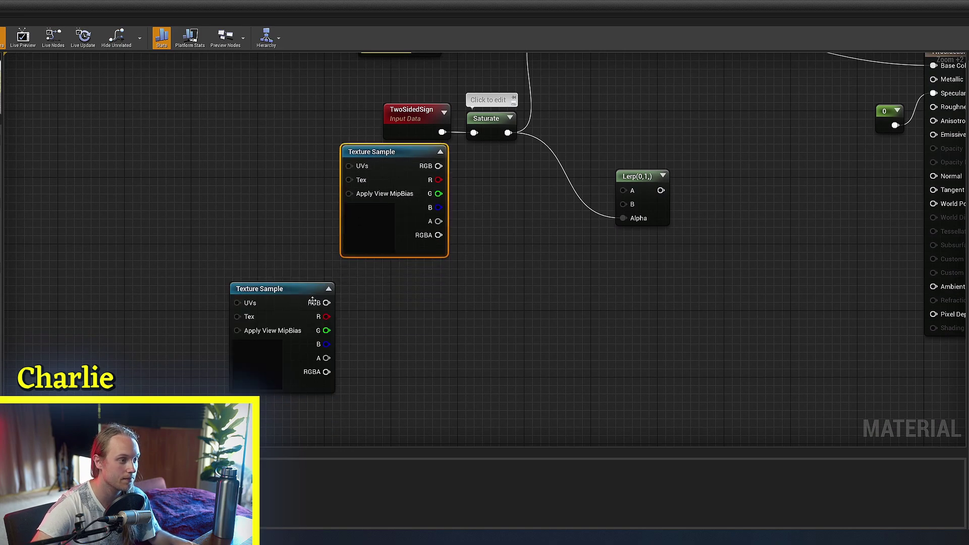
# Step: Stack the two Texture Samples and connect their RGB outputs to the new Lerp's A and B inputs
pyautogui.moveTo(313, 301); pyautogui.dragTo(474, 331)
pyautogui.moveTo(411, 217); pyautogui.dragTo(419, 259)
pyautogui.moveTo(446, 207); pyautogui.dragTo(624, 190)
pyautogui.moveTo(491, 321); pyautogui.dragTo(440, 346)
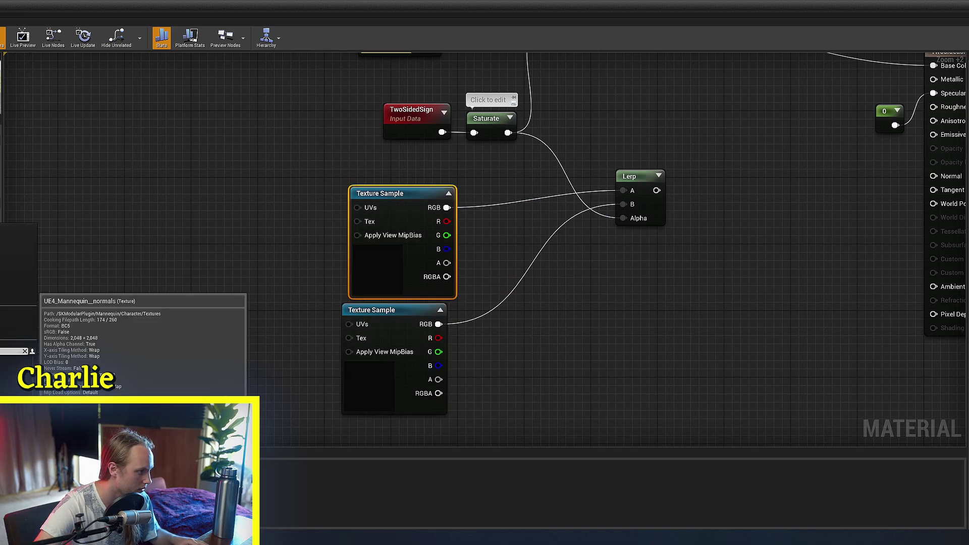
# Step: Assign a normal map texture to each Texture Sample and connect the new Lerp's output to the material's Normal input
pyautogui.click(18, 373)
pyautogui.moveTo(332, 278); pyautogui.dragTo(324, 232, button='right')
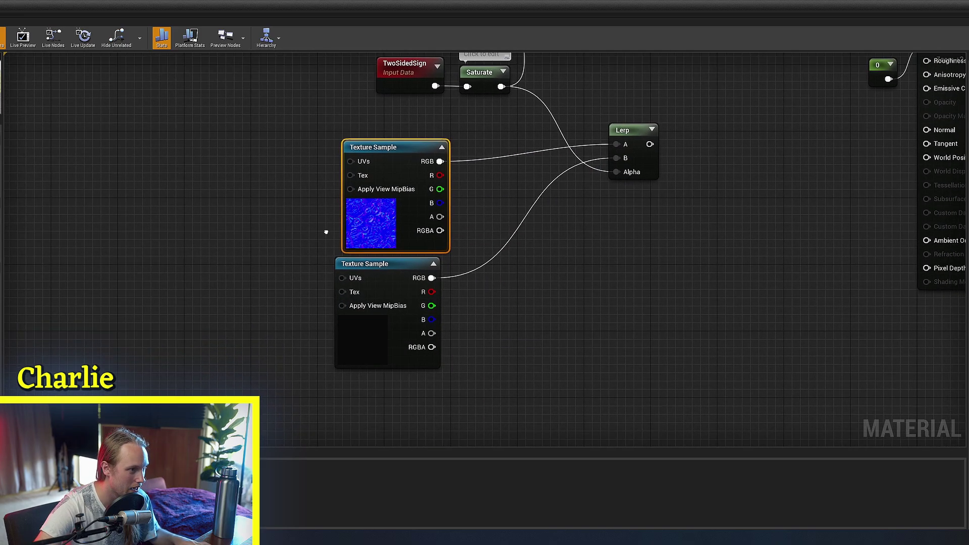
pyautogui.scroll(3, 364, 337)
pyautogui.click(364, 341)
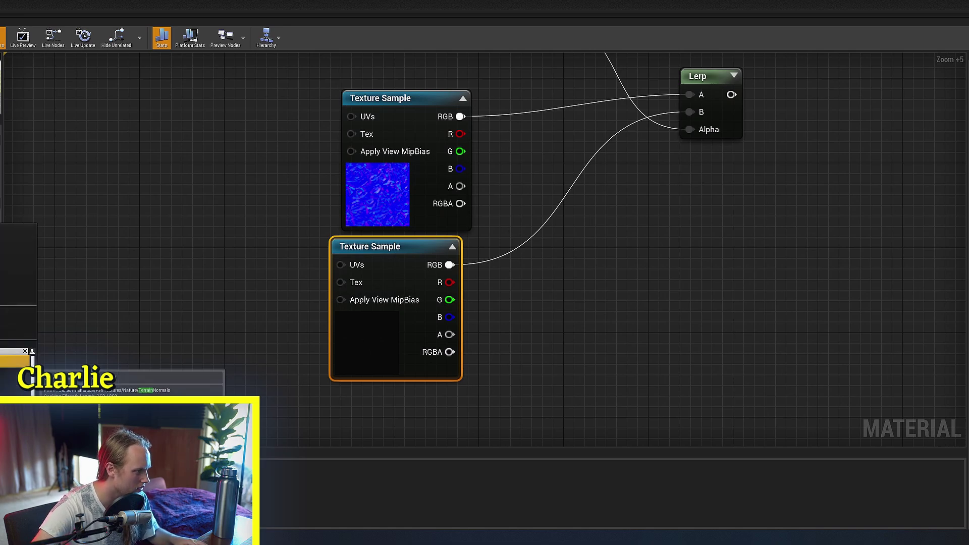
pyautogui.click(18, 361)
pyautogui.moveTo(463, 286); pyautogui.dragTo(39, 438, button='right')
pyautogui.moveTo(317, 268); pyautogui.dragTo(691, 248)
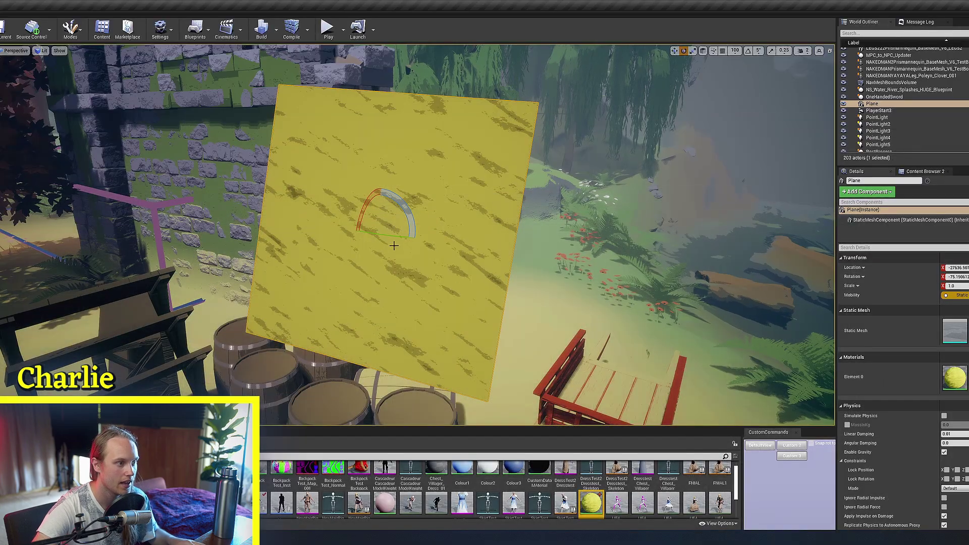
# Step: Inspect the plane up close and rotate it to compare the surface detail on its two faces
pyautogui.moveTo(394, 245)
pyautogui.mouseDown(button='right')
pyautogui.moveTo(424, 246)
pyautogui.moveTo(379, 239)
pyautogui.mouseUp(button='right')
pyautogui.press('w')
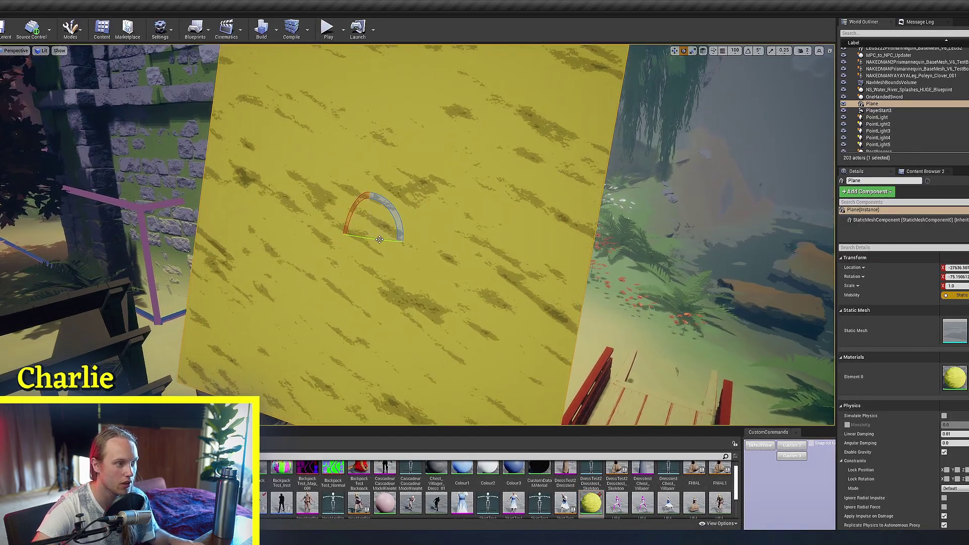
pyautogui.moveTo(379, 239); pyautogui.dragTo(321, 228)
pyautogui.press('s')
pyautogui.moveTo(323, 229)
pyautogui.mouseDown(button='right')
pyautogui.moveTo(297, 229)
pyautogui.moveTo(315, 207)
pyautogui.moveTo(318, 224)
pyautogui.mouseUp(button='right')
pyautogui.press('w')
pyautogui.press('s')
pyautogui.moveTo(386, 249); pyautogui.dragTo(446, 254)
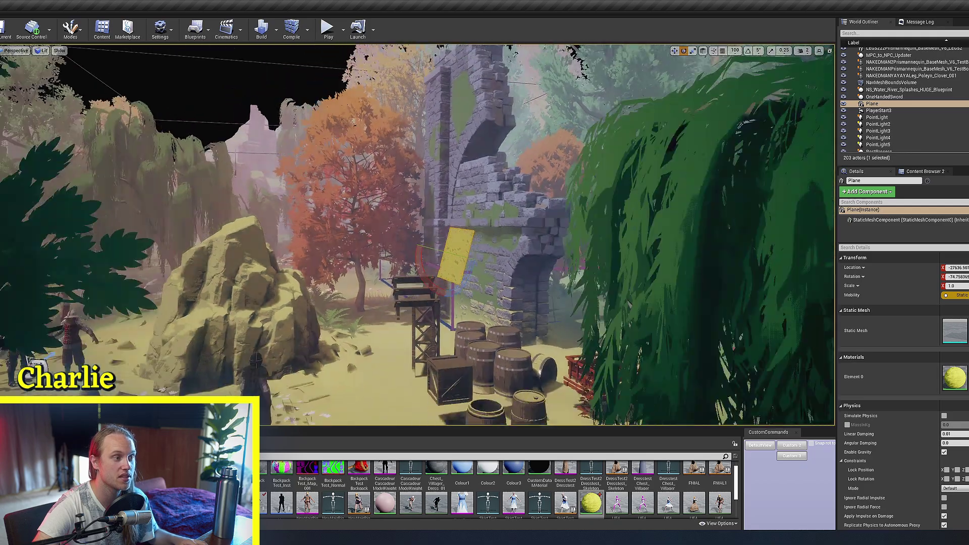
# Step: Clear the landscape selection and examine the tree foliage up close in the World Normal buffer visualization
pyautogui.moveTo(417, 235); pyautogui.dragTo(437, 261, button='right')
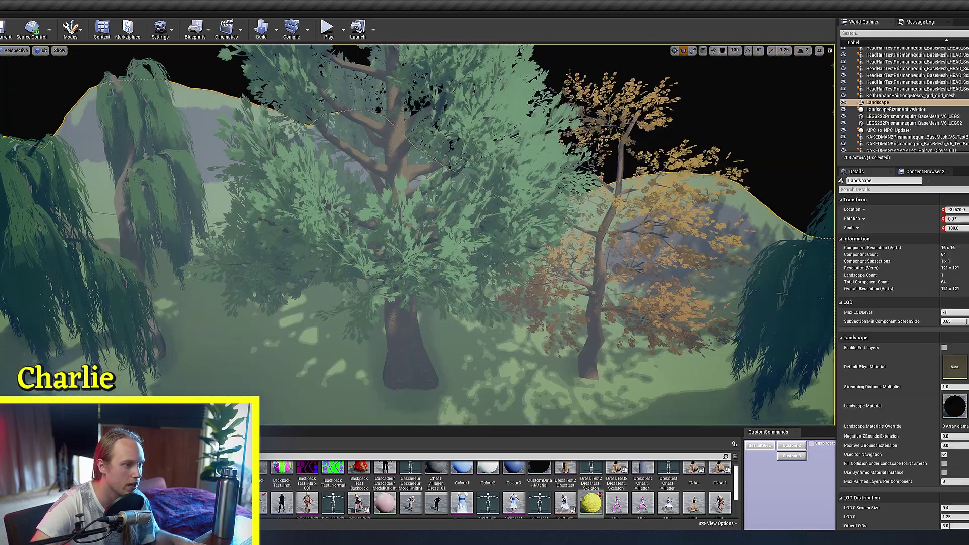
pyautogui.press('Escape')
pyautogui.moveTo(415, 271); pyautogui.dragTo(197, 268, button='right')
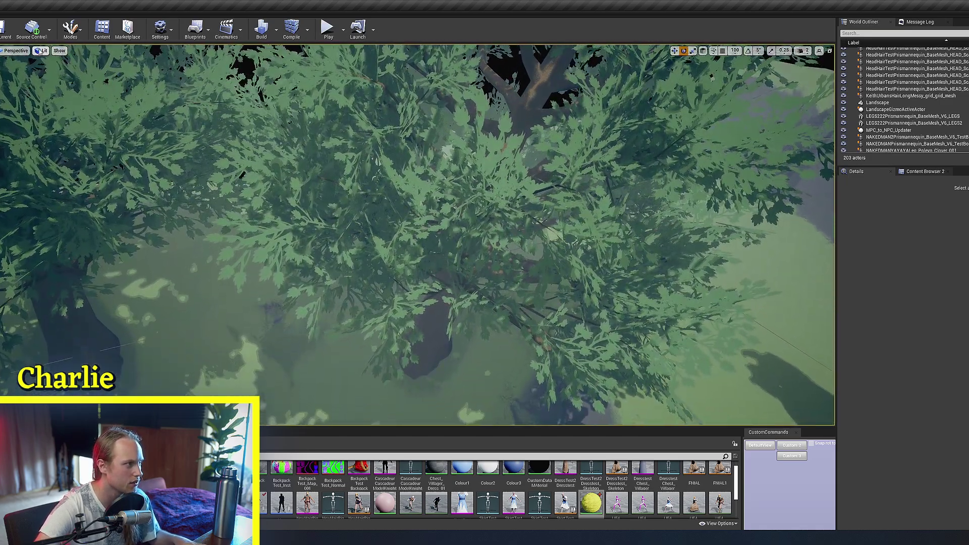
pyautogui.click(40, 51)
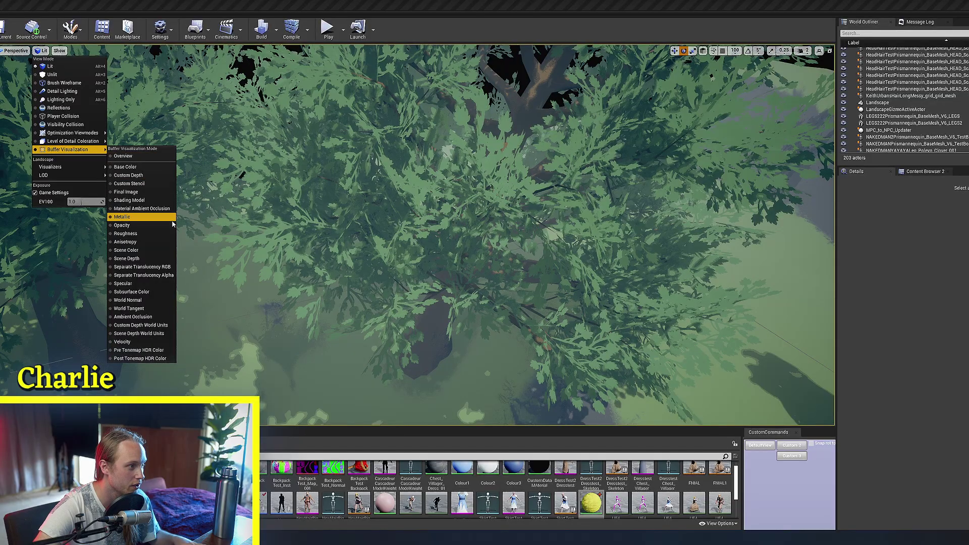
pyautogui.click(127, 301)
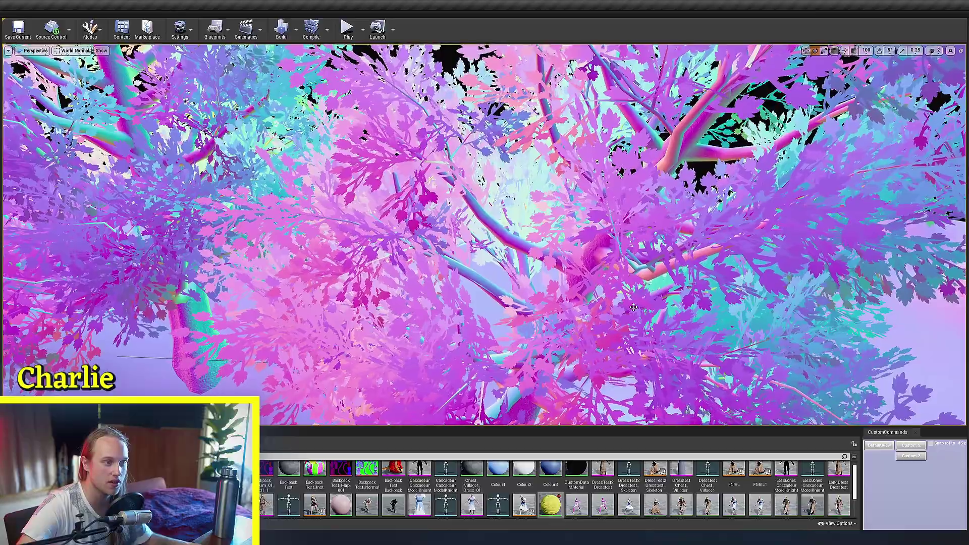
pyautogui.moveTo(633, 308); pyautogui.dragTo(672, 268, button='right')
pyautogui.press('w')
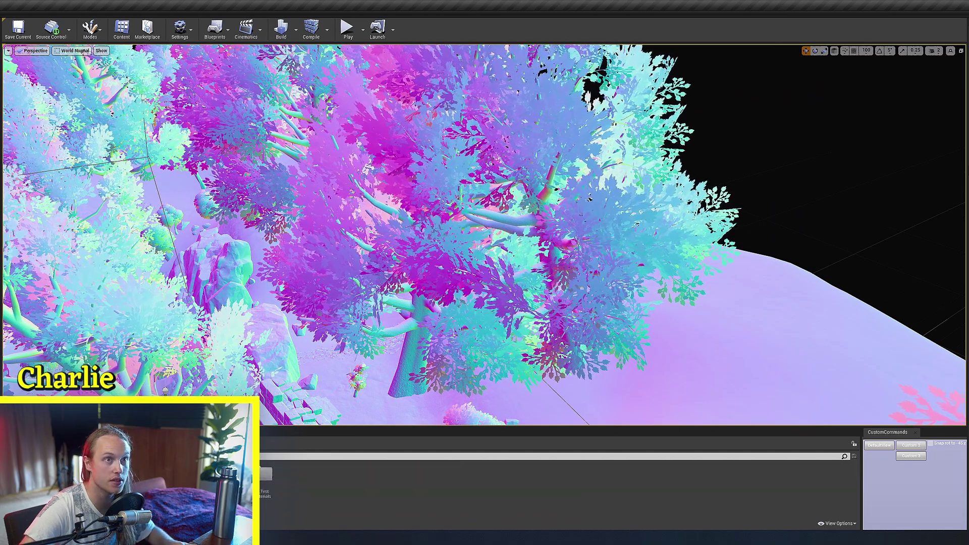
# Step: Open the MM_Master_TreeLeaves material and compare the world normals on opposite sides of the outer leaves in the level
pyautogui.doubleClick(266, 474)
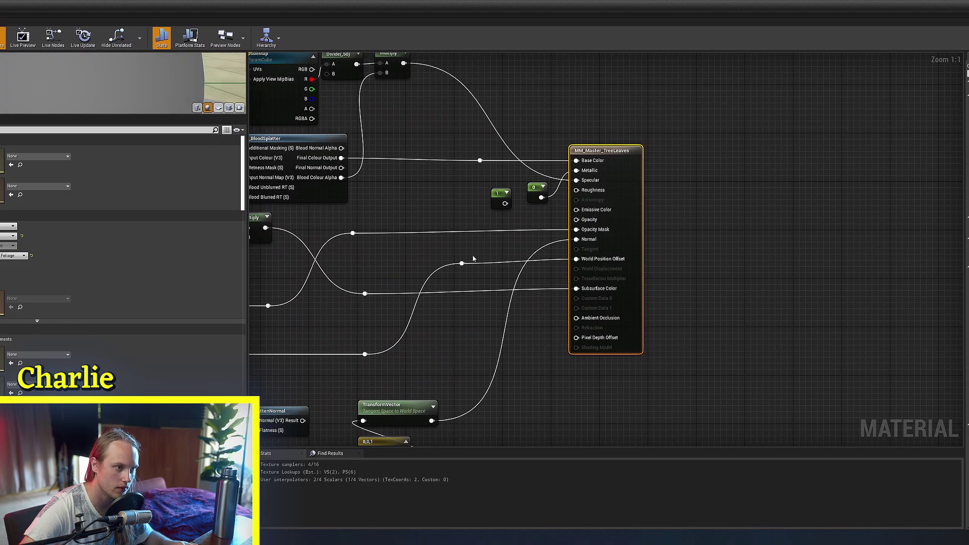
pyautogui.scroll(6, 473, 258)
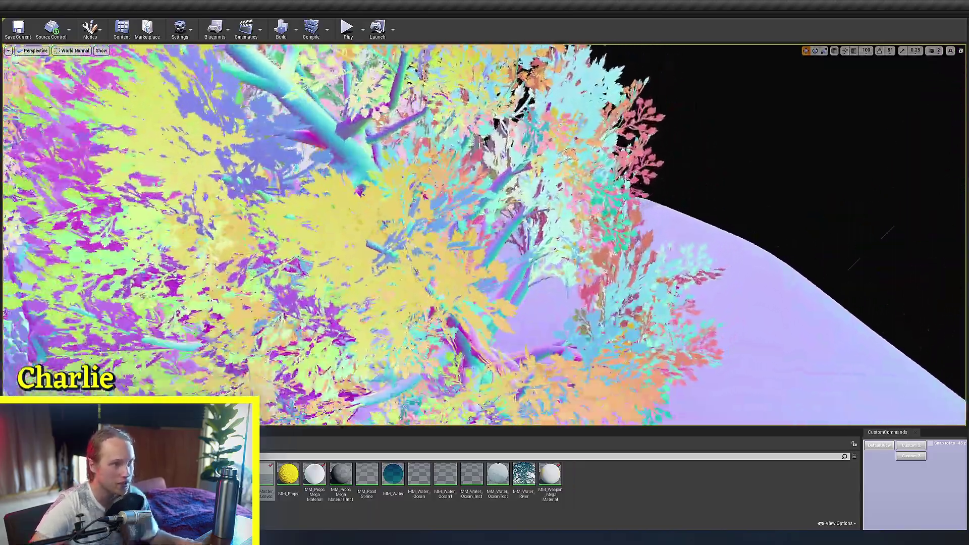
pyautogui.moveTo(450, 242); pyautogui.dragTo(579, 245, button='right')
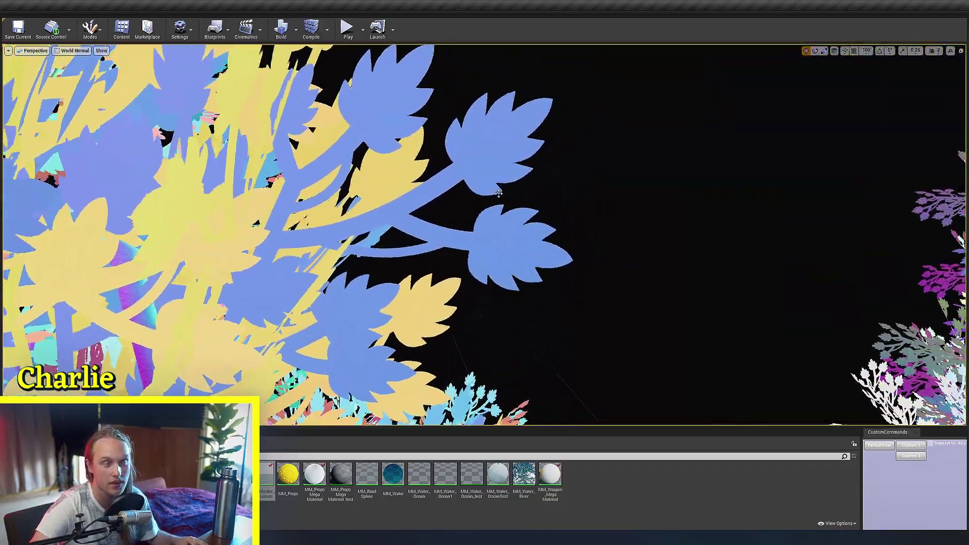
pyautogui.moveTo(499, 193); pyautogui.dragTo(550, 172, button='right')
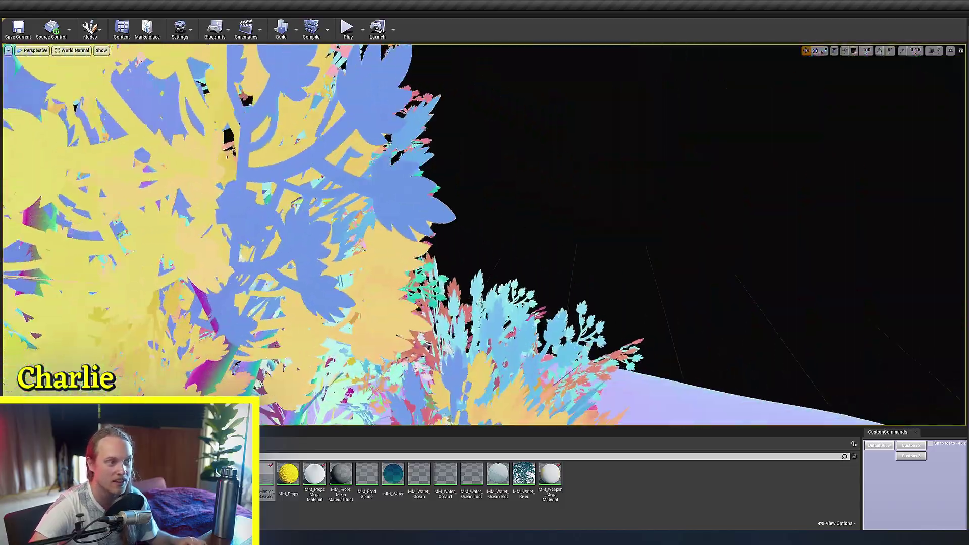
pyautogui.moveTo(478, 179); pyautogui.dragTo(478, 179, button='right')
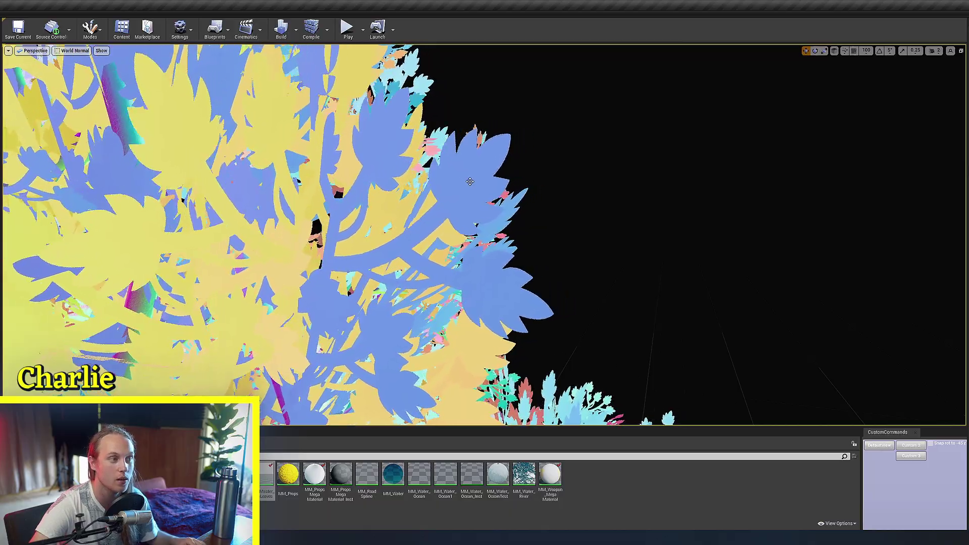
pyautogui.moveTo(464, 187); pyautogui.dragTo(215, 207, button='right')
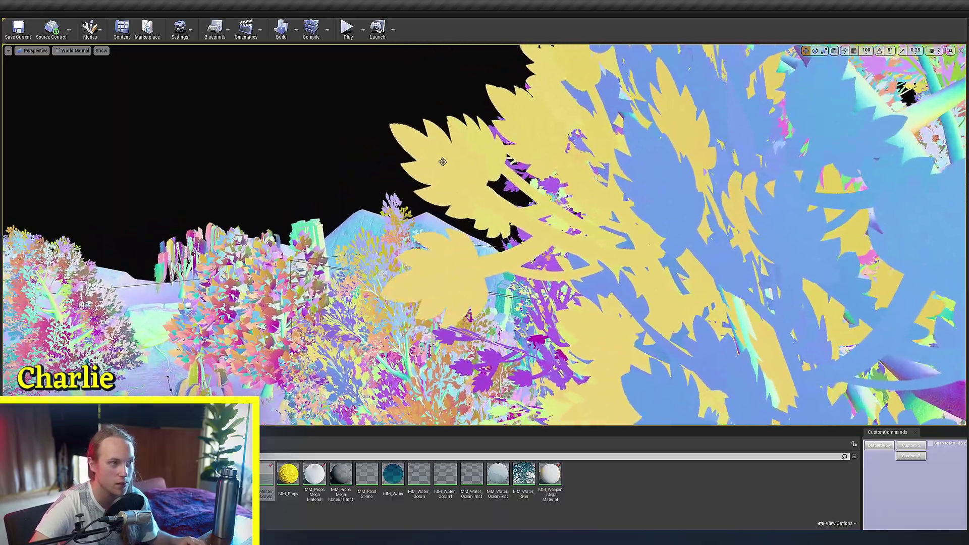
pyautogui.moveTo(443, 162); pyautogui.dragTo(532, 170, button='right')
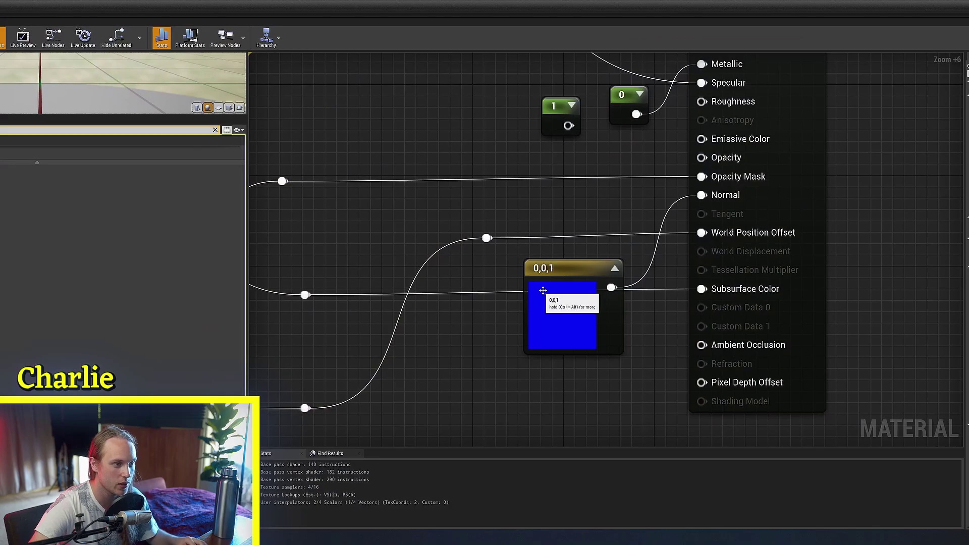
# Step: Add a TwoSidedSign node beside the 0,0,1 constant in the tree leaves material and check the foliage's world normals
pyautogui.moveTo(659, 310); pyautogui.dragTo(658, 309, button='right')
pyautogui.rightClick(659, 312)
pyautogui.write('twos')
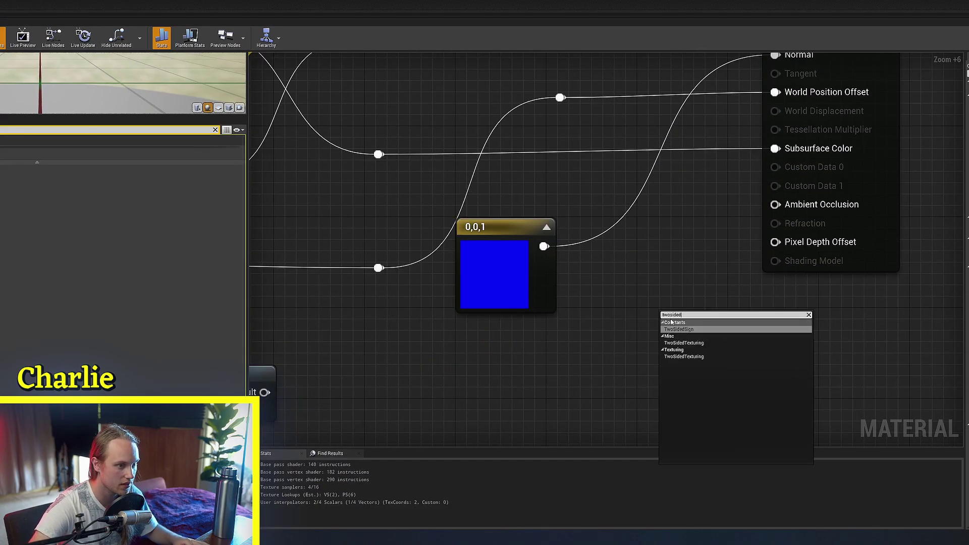
pyautogui.write('ided')
pyautogui.click(678, 329)
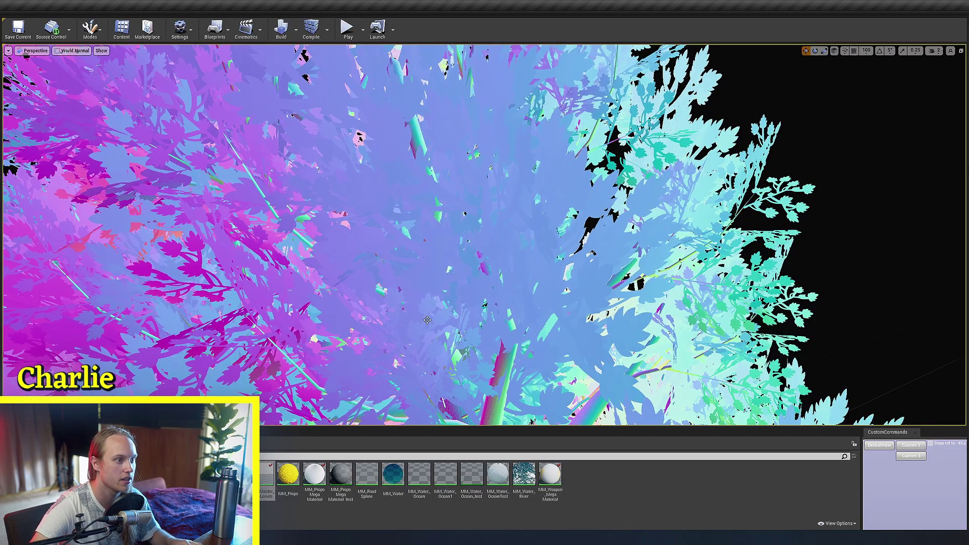
pyautogui.press('s')
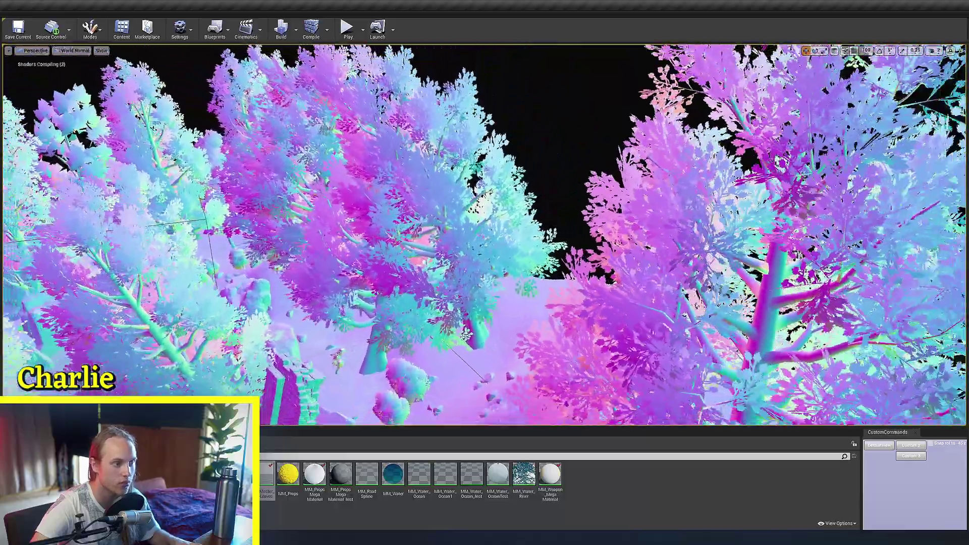
pyautogui.press('w')
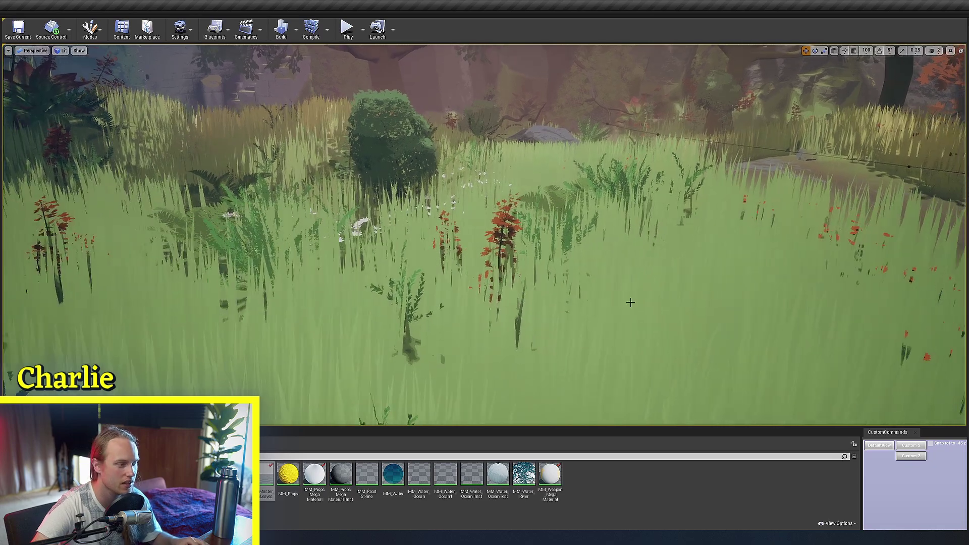
# Step: Examine the MM_Master_Ground_Grass material's Normal input and display the grass in the World Normal buffer visualization
pyautogui.moveTo(268, 477)
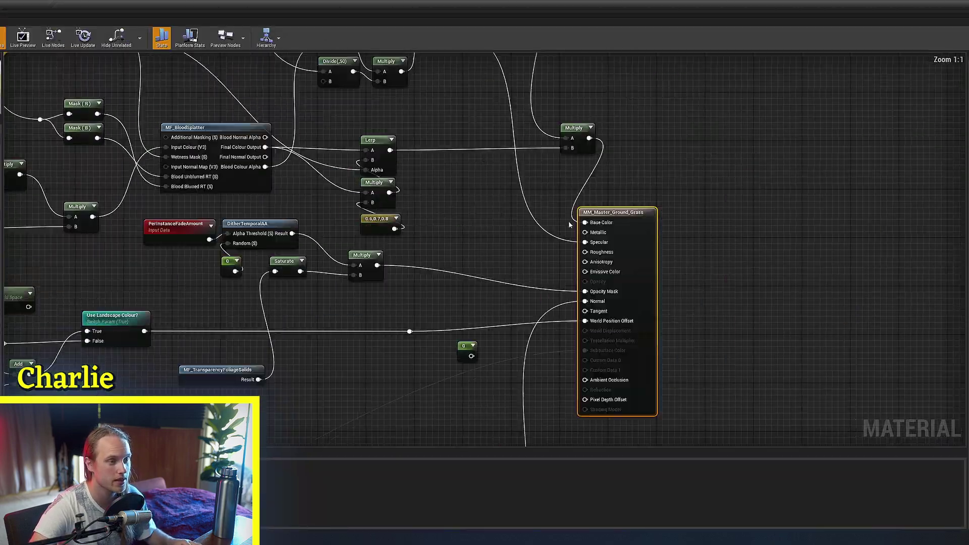
pyautogui.scroll(3, 542, 350)
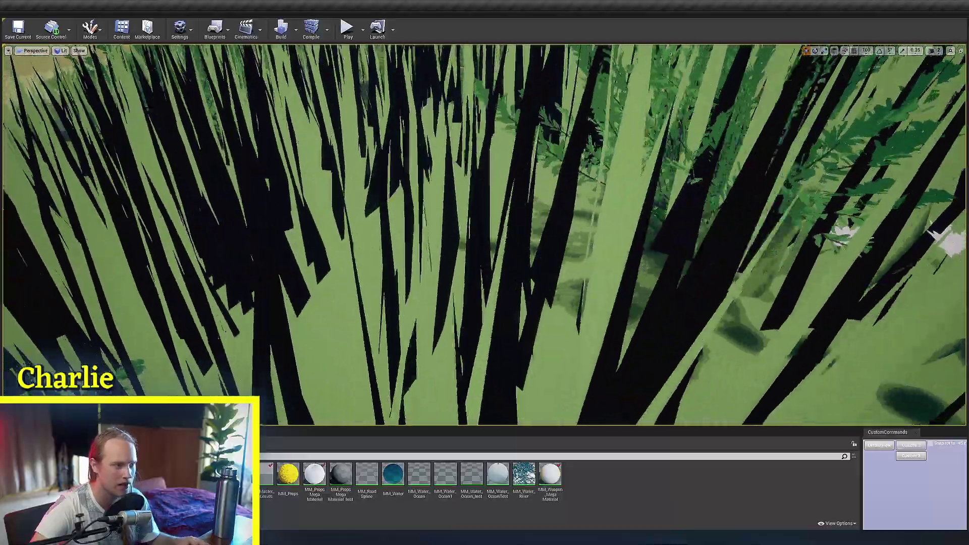
pyautogui.click(61, 50)
pyautogui.moveTo(93, 142)
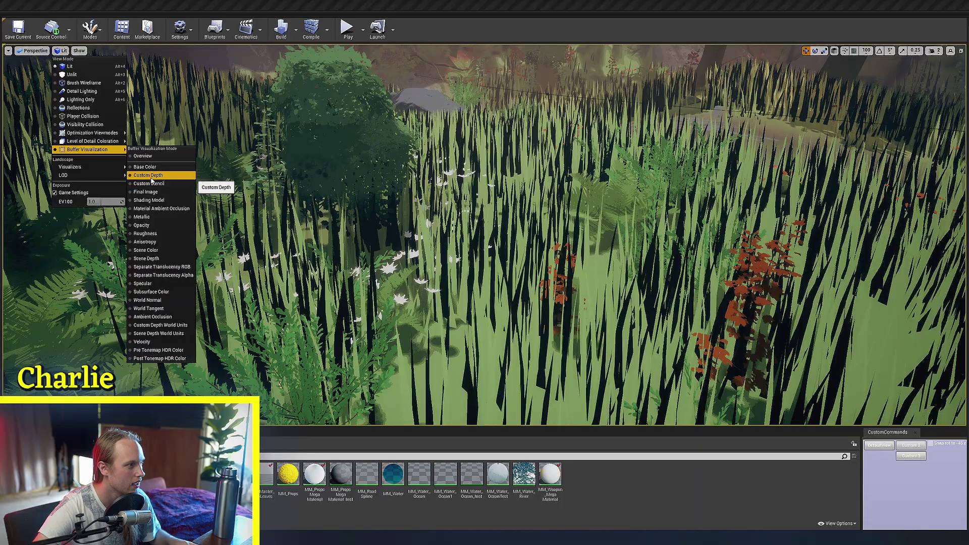
pyautogui.click(147, 300)
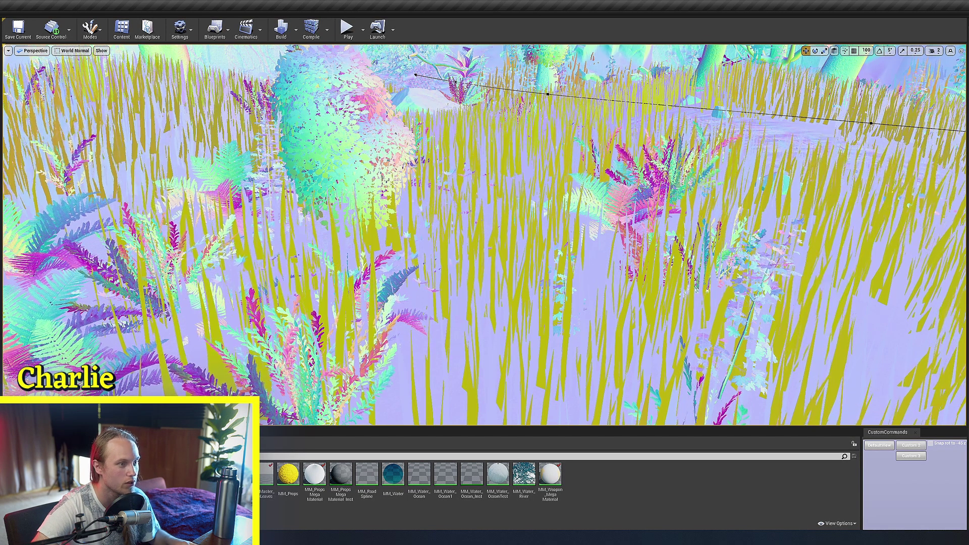
pyautogui.moveTo(473, 268)
pyautogui.mouseDown(button='right')
pyautogui.moveTo(404, 265)
pyautogui.moveTo(333, 297)
pyautogui.moveTo(474, 268)
pyautogui.mouseUp(button='right')
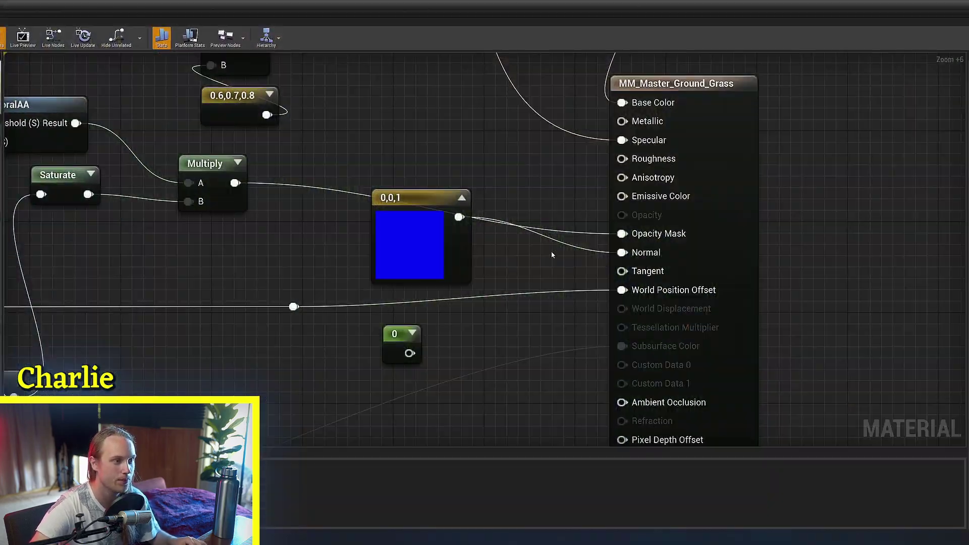
# Step: Add a Multiply node to the grass material with the 0,0,1 constant feeding its A input
pyautogui.moveTo(431, 230); pyautogui.dragTo(463, 242, button='right')
pyautogui.moveTo(464, 242); pyautogui.dragTo(479, 137)
pyautogui.write('mul')
pyautogui.press('Return')
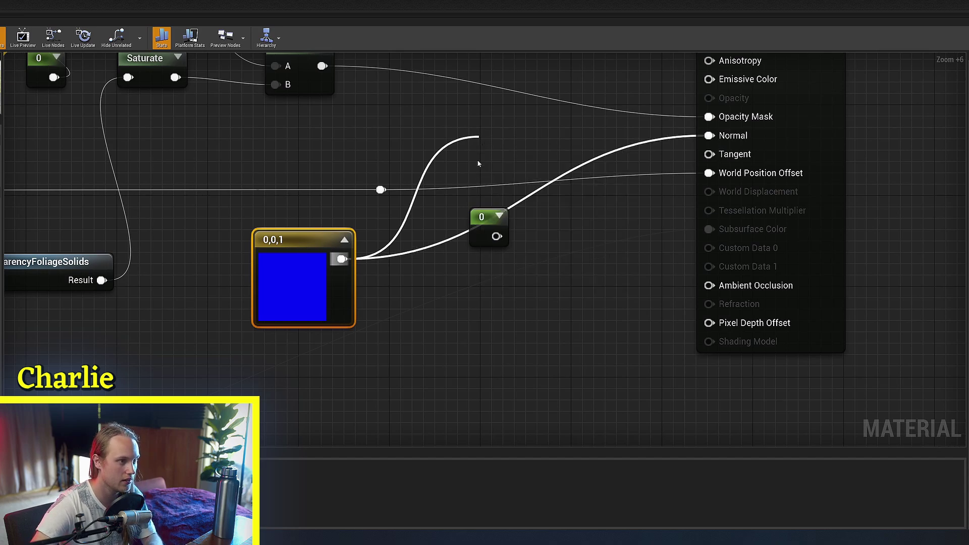
# Step: Add a TwoSidedSign node, connect it to Multiply's B input and feed the Multiply result into the material's Normal input
pyautogui.rightClick(437, 318)
pyautogui.write('twoi')
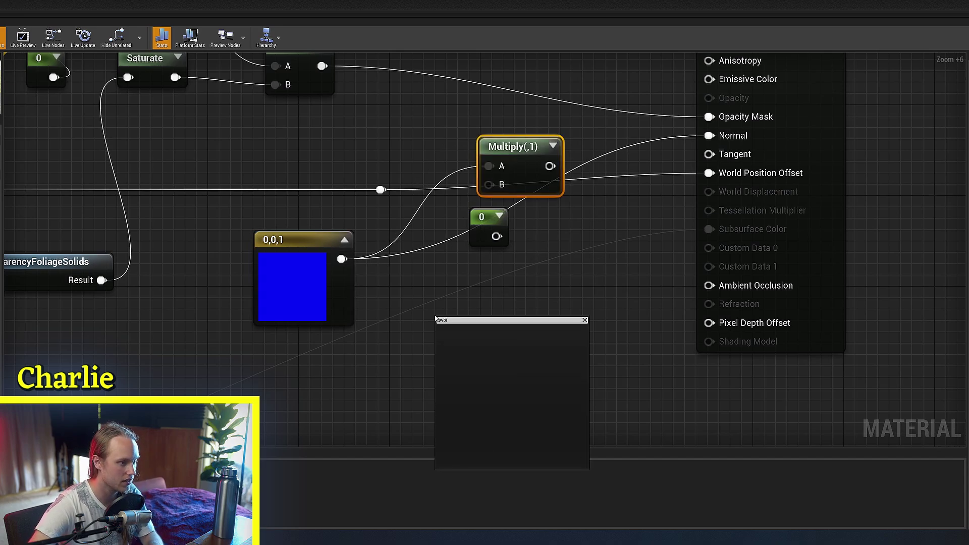
pyautogui.press('BackSpace')
pyautogui.write('si')
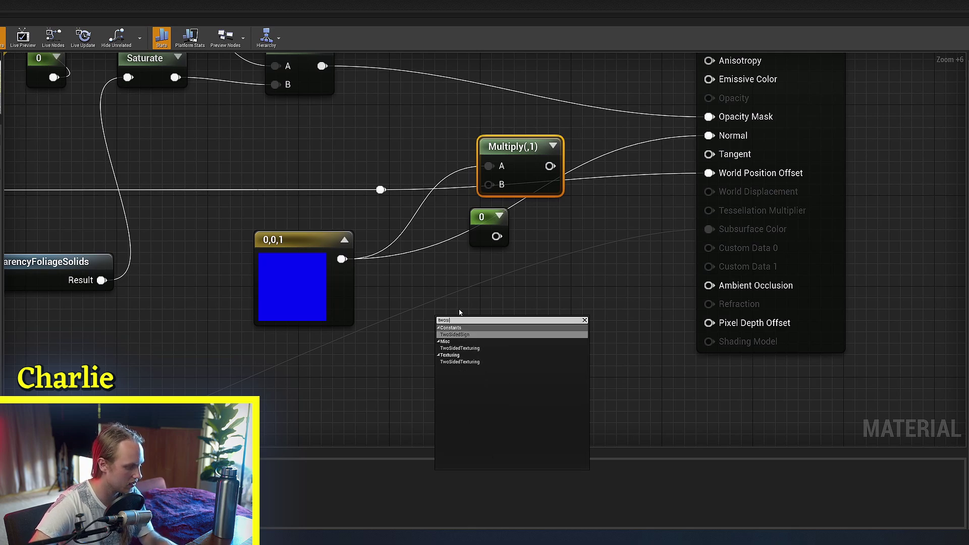
pyautogui.press('Return')
pyautogui.moveTo(516, 355); pyautogui.dragTo(715, 135)
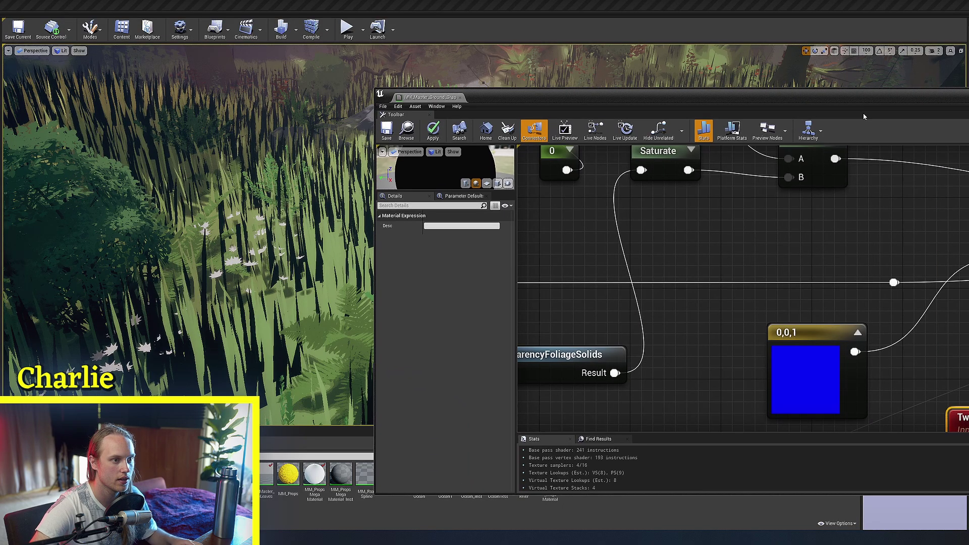
# Step: Save the grass material and clear its editor window away from the level viewport
pyautogui.click(387, 130)
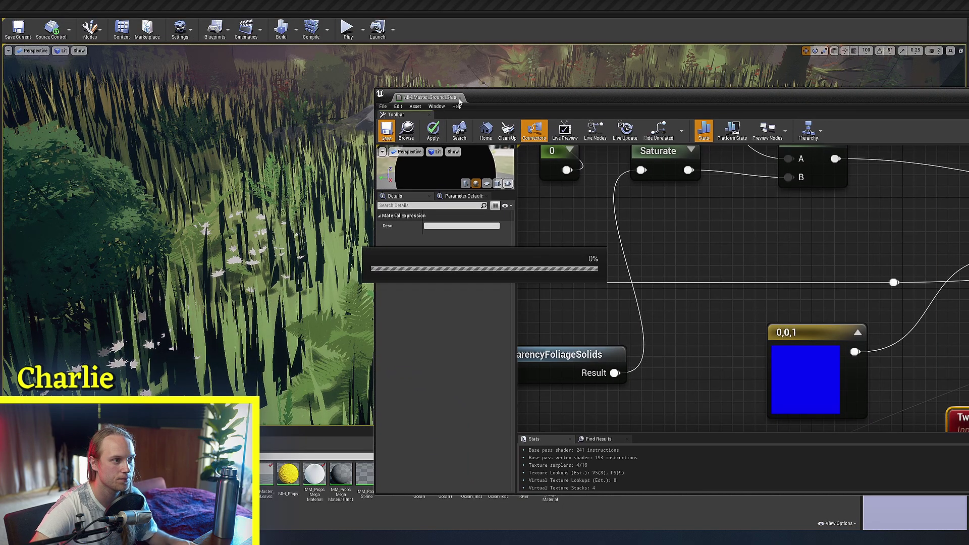
pyautogui.moveTo(459, 101); pyautogui.dragTo(179, 105)
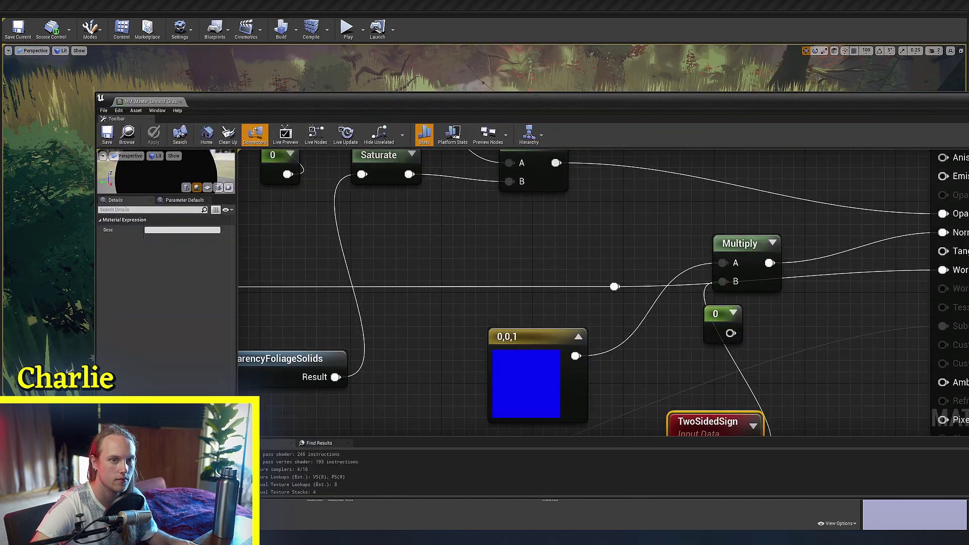
pyautogui.moveTo(961, 105); pyautogui.dragTo(724, 115)
pyautogui.click(911, 109)
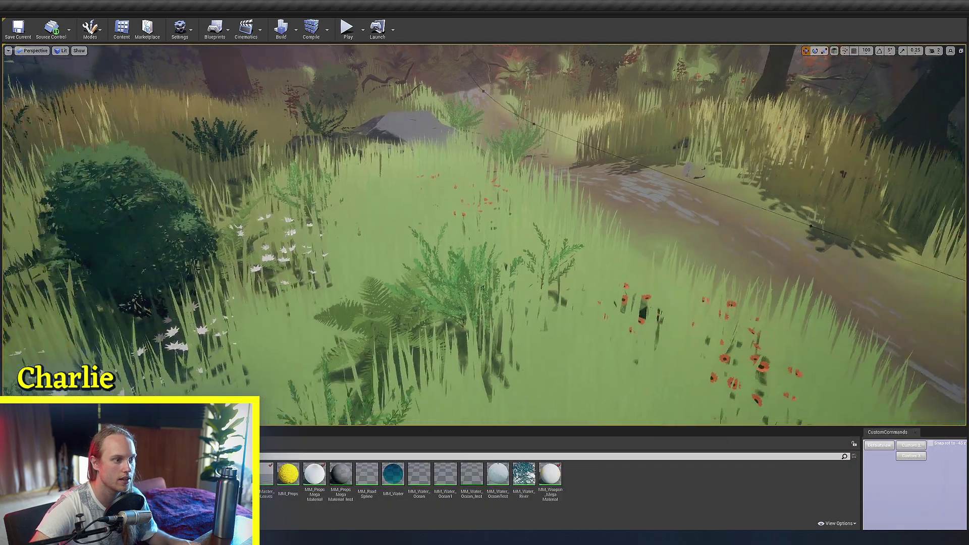
# Step: Inspect the shading of the grass along the path in the Lit view
pyautogui.press('s')
pyautogui.press('w')
pyautogui.press('w')
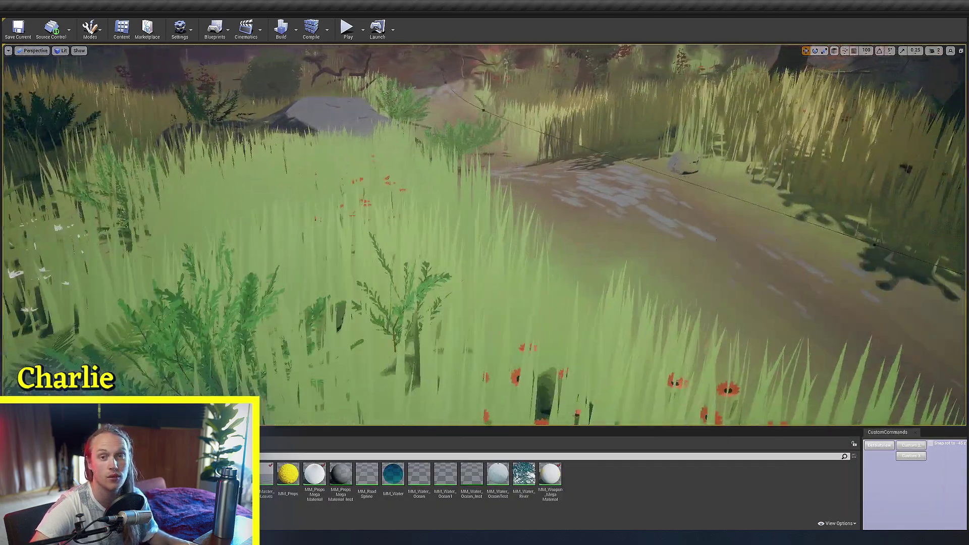
pyautogui.press('w')
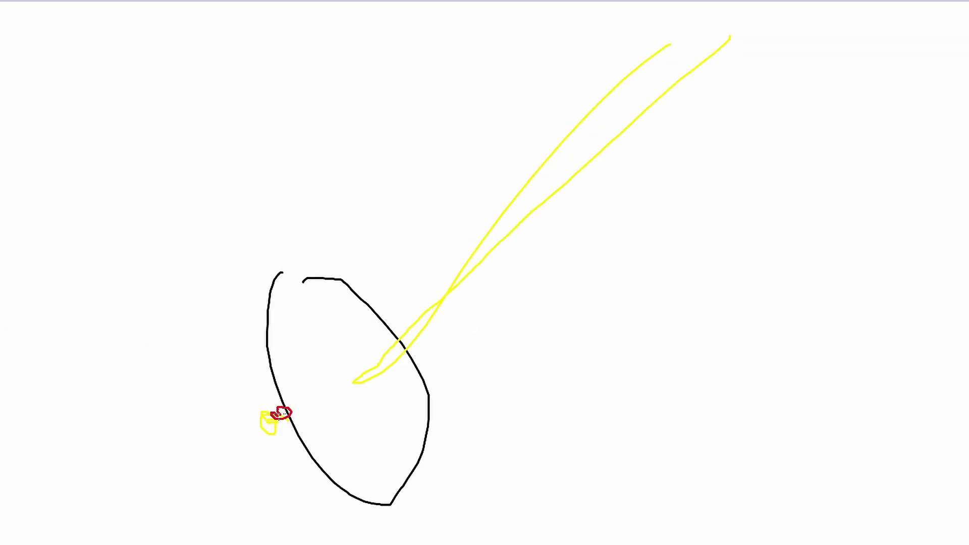
# Step: Switch to the drawing canvas and draw red light rays through the black leaf outline, undoing the second long ray and redrawing it lower
pyautogui.moveTo(310, 344); pyautogui.dragTo(604, 116)
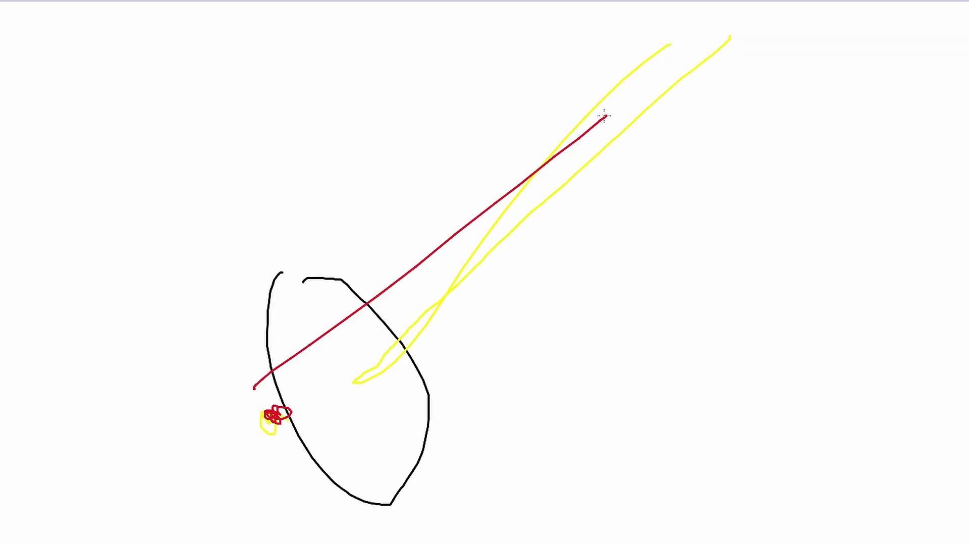
pyautogui.moveTo(809, 60); pyautogui.dragTo(296, 421)
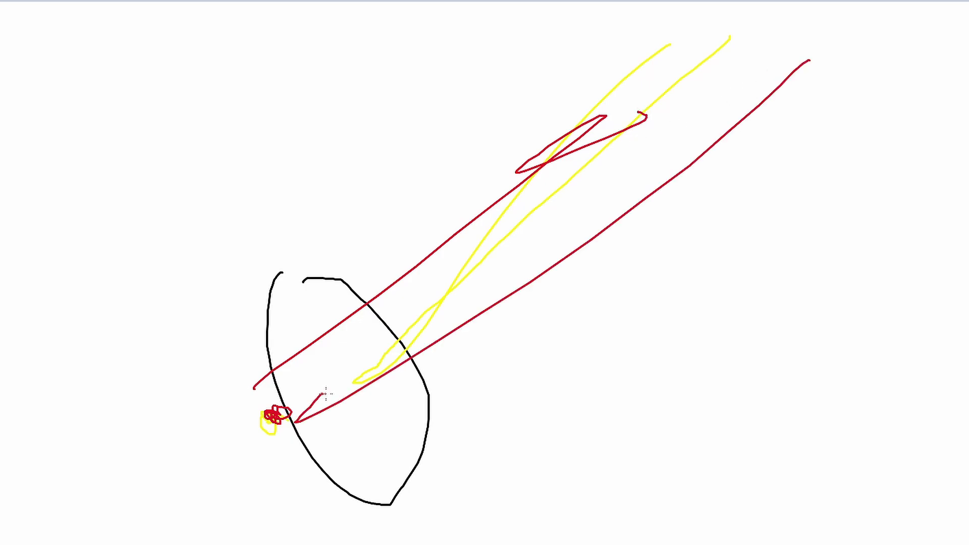
pyautogui.hotkey('ctrl', 'z')
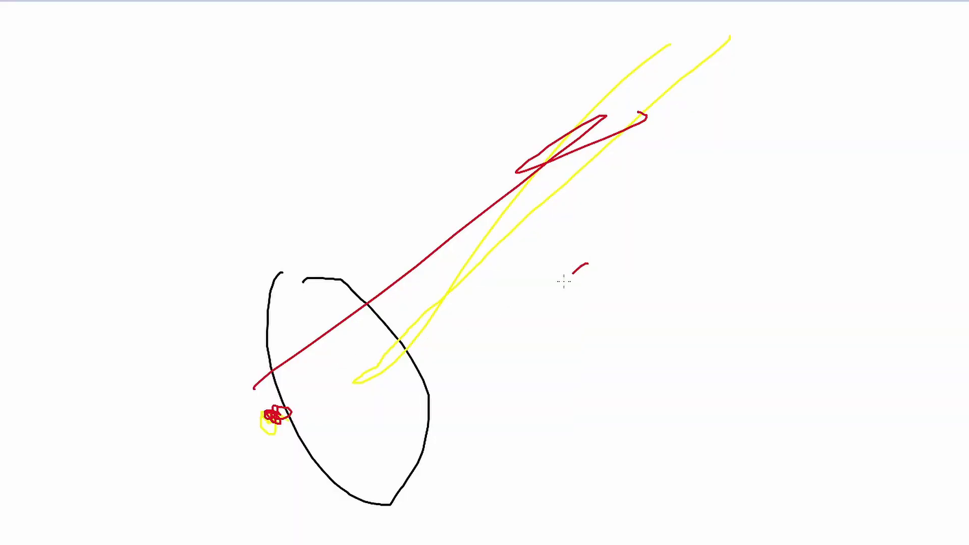
pyautogui.moveTo(563, 282); pyautogui.dragTo(383, 393)
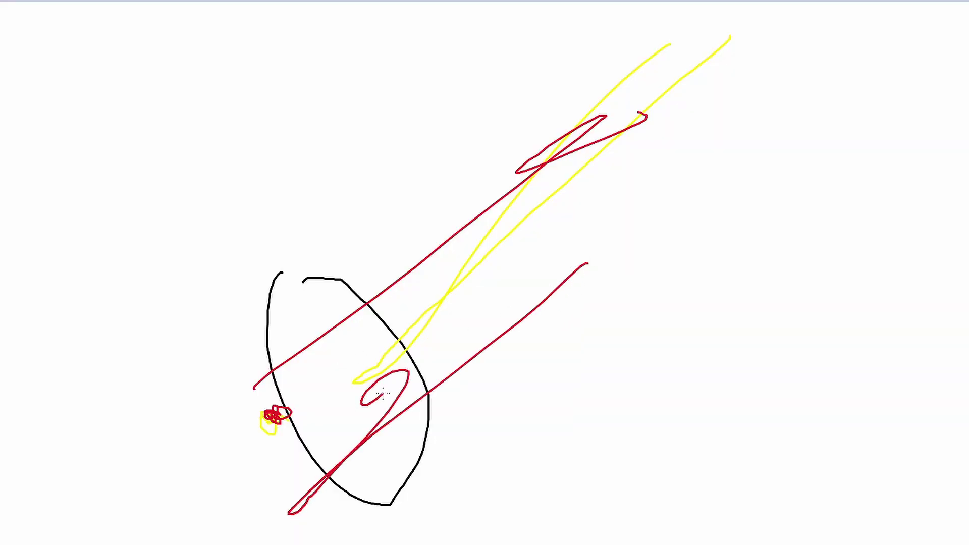
pyautogui.moveTo(393, 346); pyautogui.dragTo(245, 450)
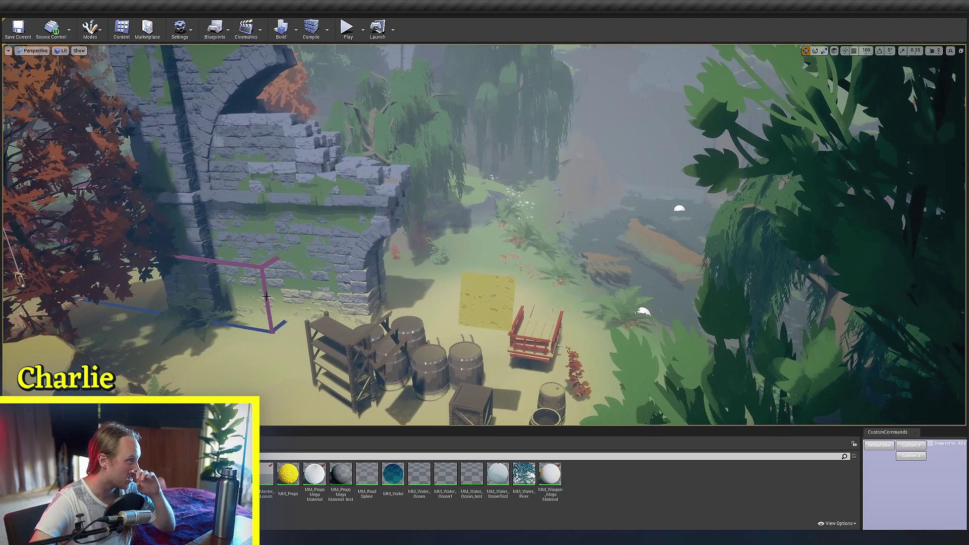
# Step: Place a cube in the level beside the yellow plane, above the shelf and barrels
pyautogui.moveTo(261, 294); pyautogui.dragTo(206, 328, button='right')
pyautogui.moveTo(252, 474); pyautogui.dragTo(361, 298)
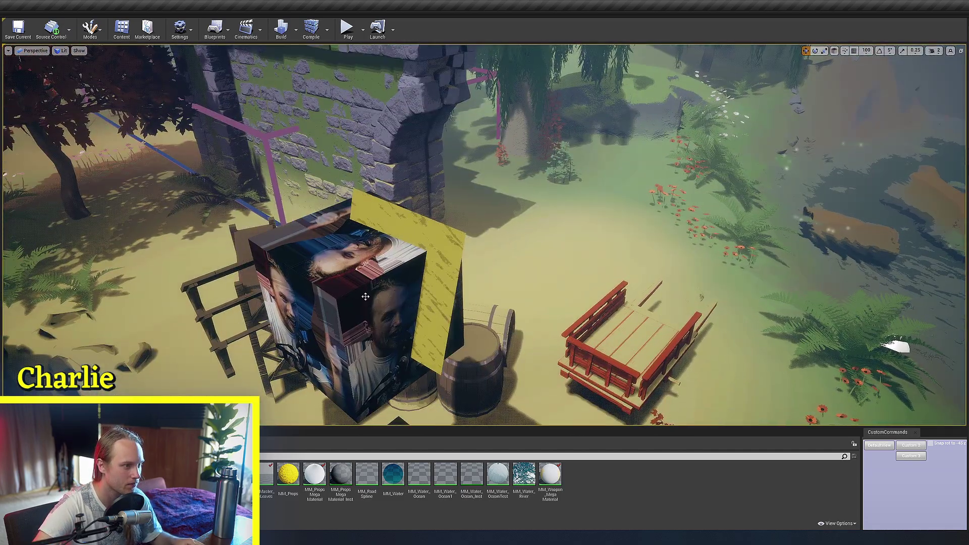
pyautogui.moveTo(361, 298); pyautogui.dragTo(305, 308, button='right')
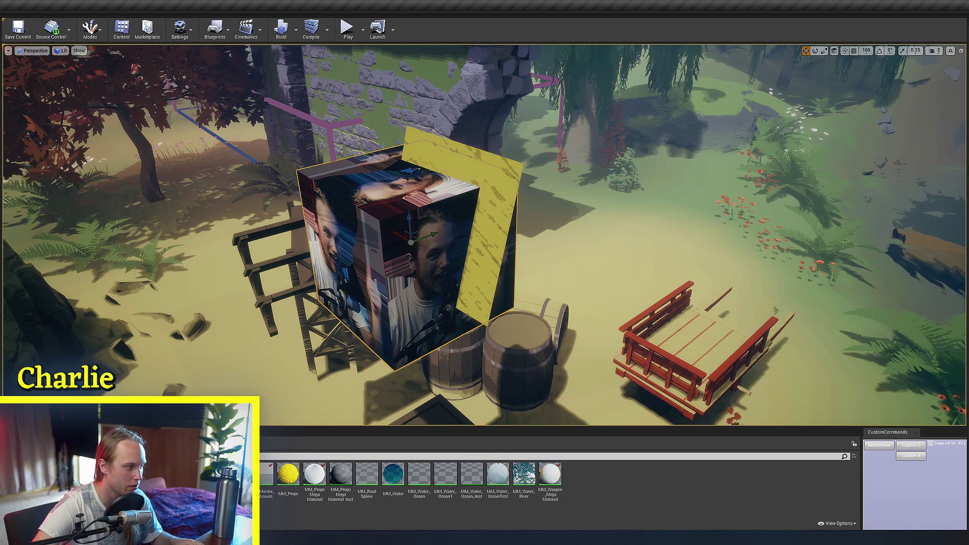
# Step: Find the Twosidedsign material among the project assets and apply it to the new cube
pyautogui.scroll(-2, 396, 500)
pyautogui.scroll(1, 342, 501)
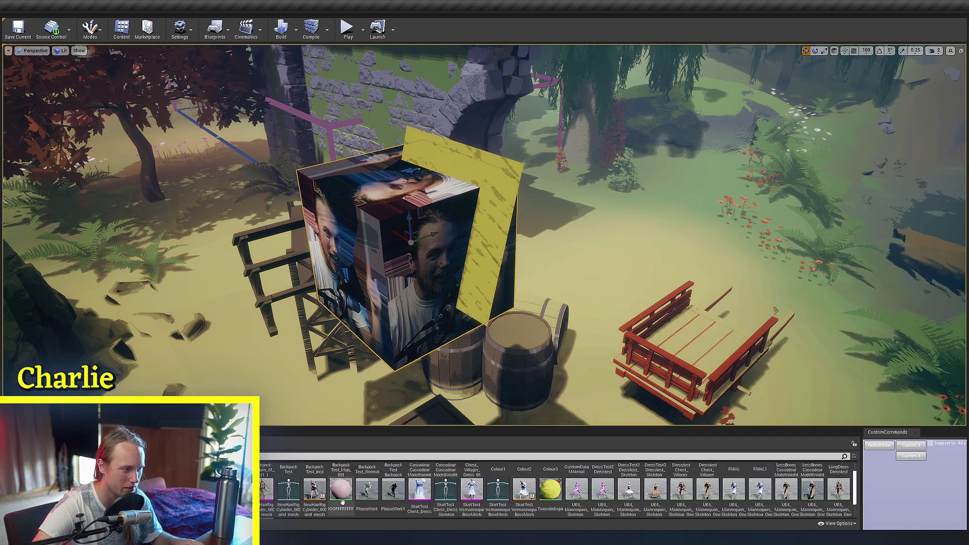
pyautogui.scroll(2, 342, 501)
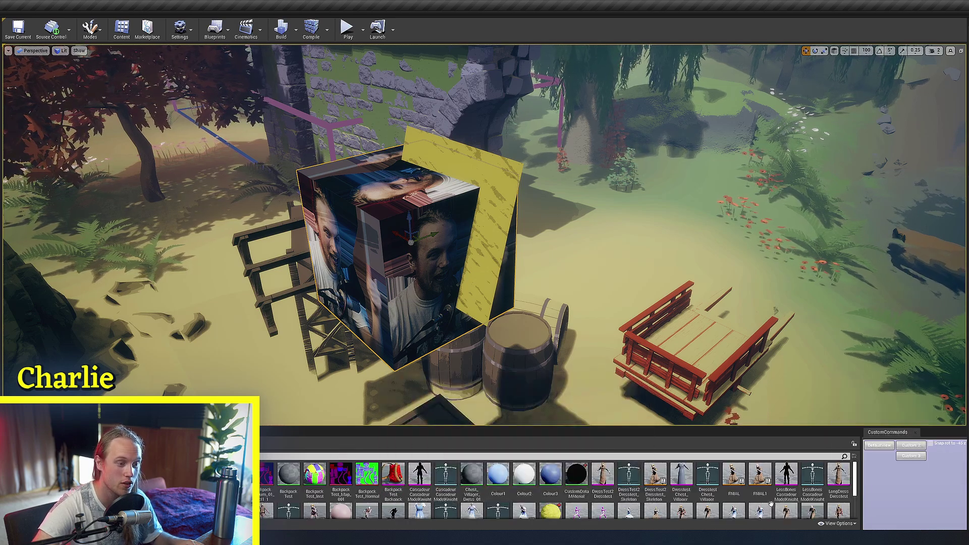
pyautogui.scroll(-2, 757, 479)
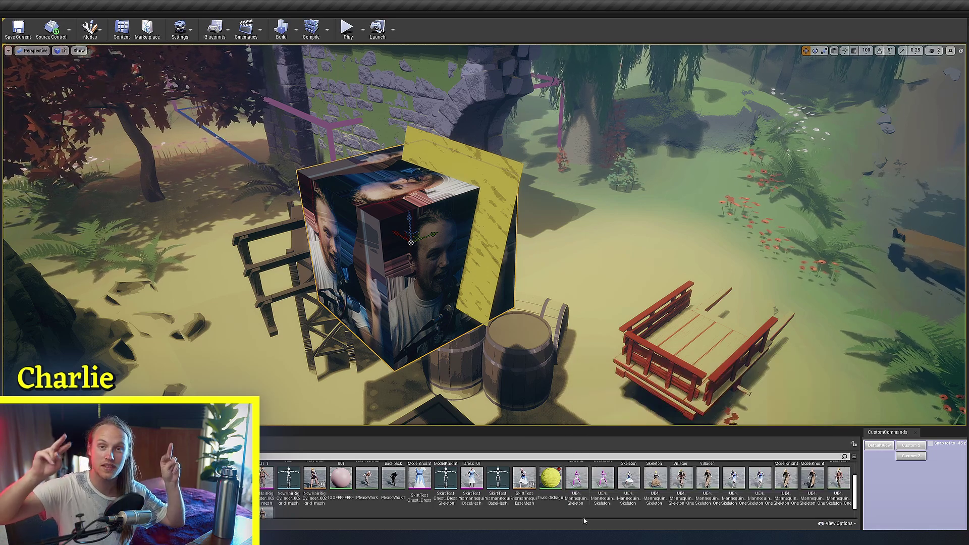
pyautogui.moveTo(550, 478); pyautogui.dragTo(398, 248)
pyautogui.moveTo(398, 248)
pyautogui.mouseDown(button='right')
pyautogui.moveTo(376, 248)
pyautogui.moveTo(366, 207)
pyautogui.moveTo(397, 237)
pyautogui.mouseUp(button='right')
pyautogui.click(398, 248)
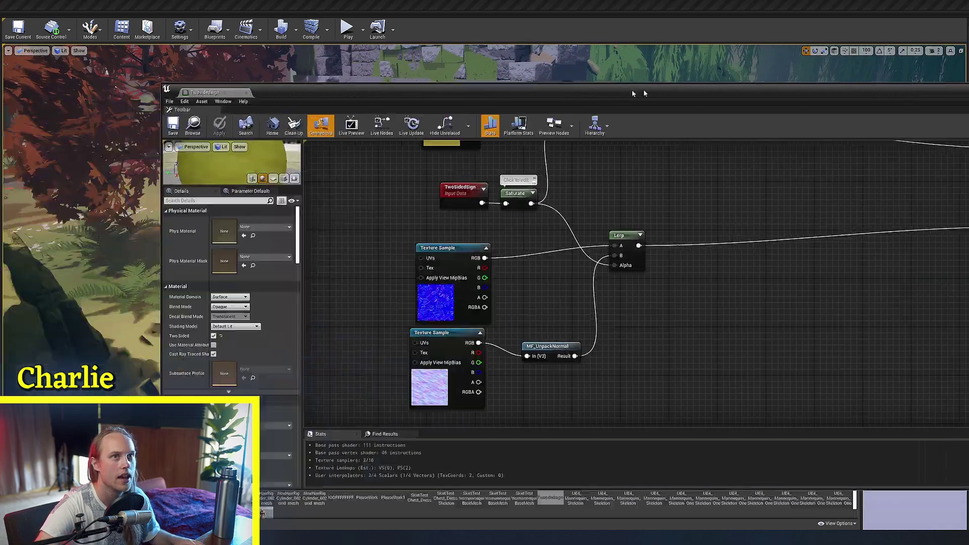
# Step: Set the Twosidedsign material's blend mode to Masked
pyautogui.moveTo(634, 93); pyautogui.dragTo(653, 67)
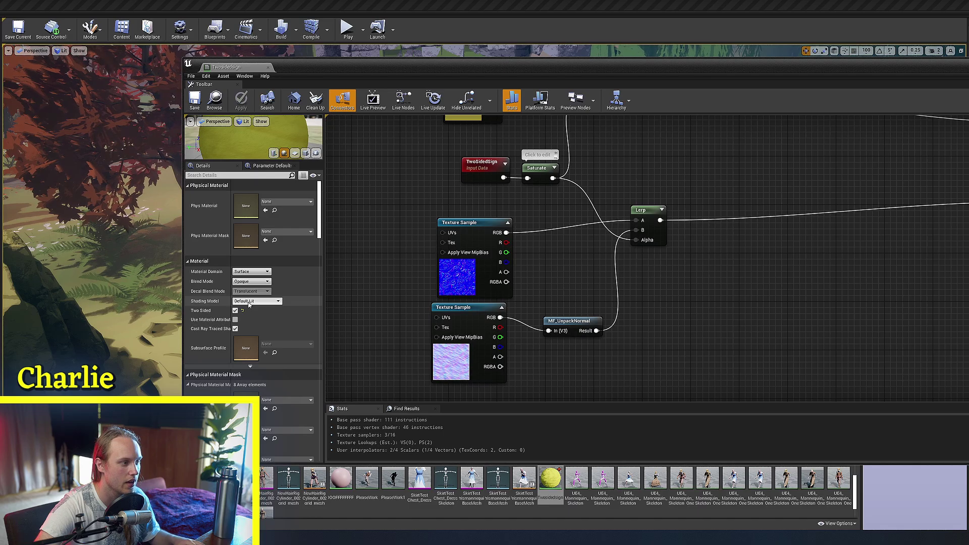
pyautogui.click(244, 283)
pyautogui.click(240, 293)
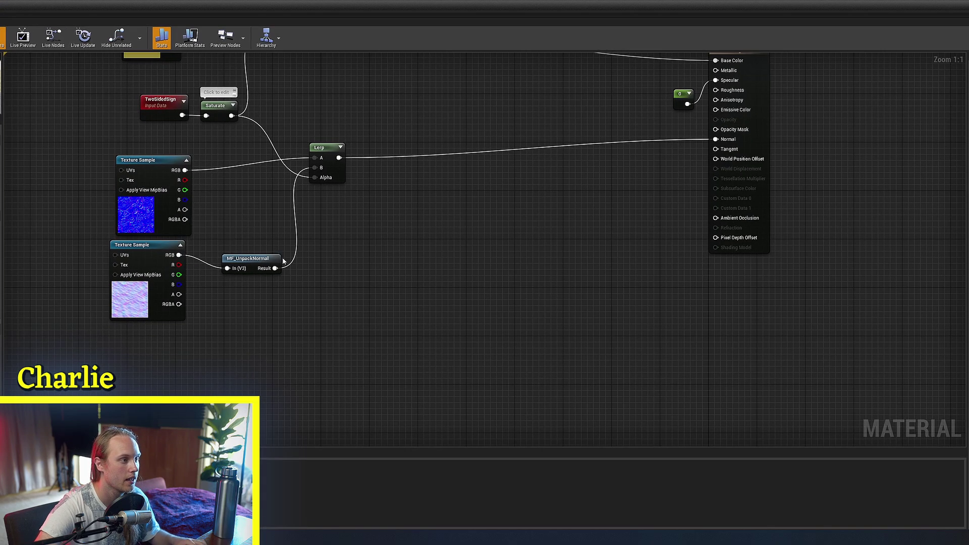
# Step: Drive the Opacity Mask input from a second TwoSidedSign node and add a Multiply node from that node's output
pyautogui.keyDown('ctrl'); pyautogui.scroll(5, 469, 344); pyautogui.keyUp('ctrl')
pyautogui.moveTo(468, 261); pyautogui.dragTo(646, 392, button='right')
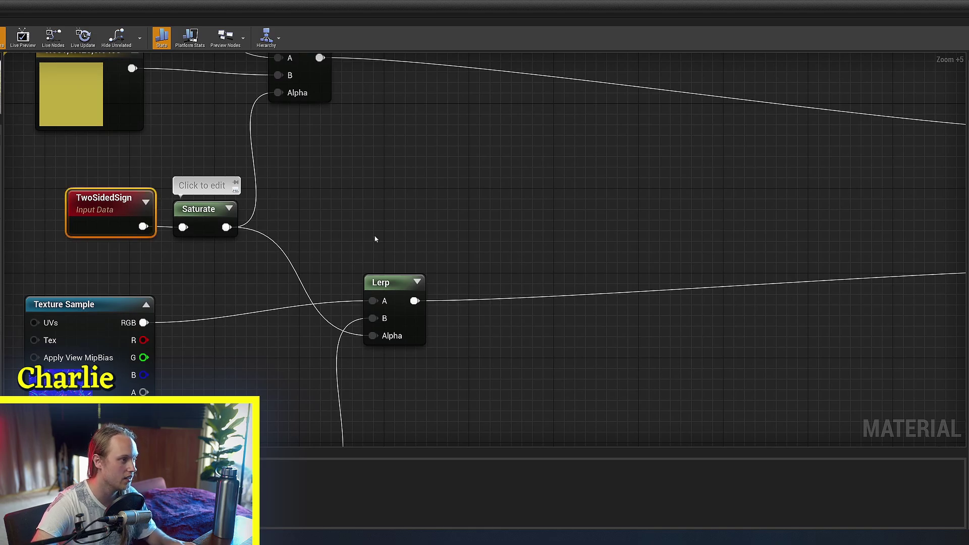
pyautogui.moveTo(317, 234); pyautogui.dragTo(380, 210)
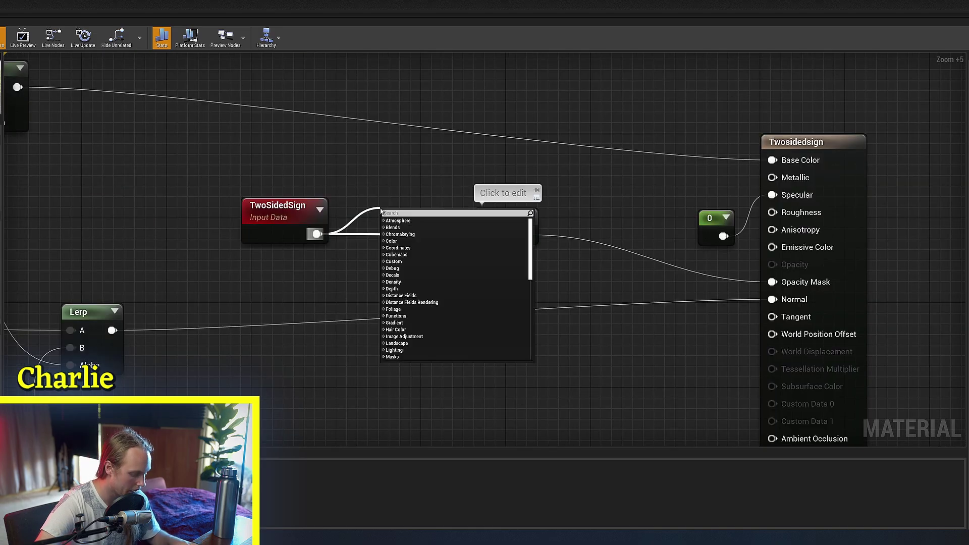
pyautogui.write('multiply')
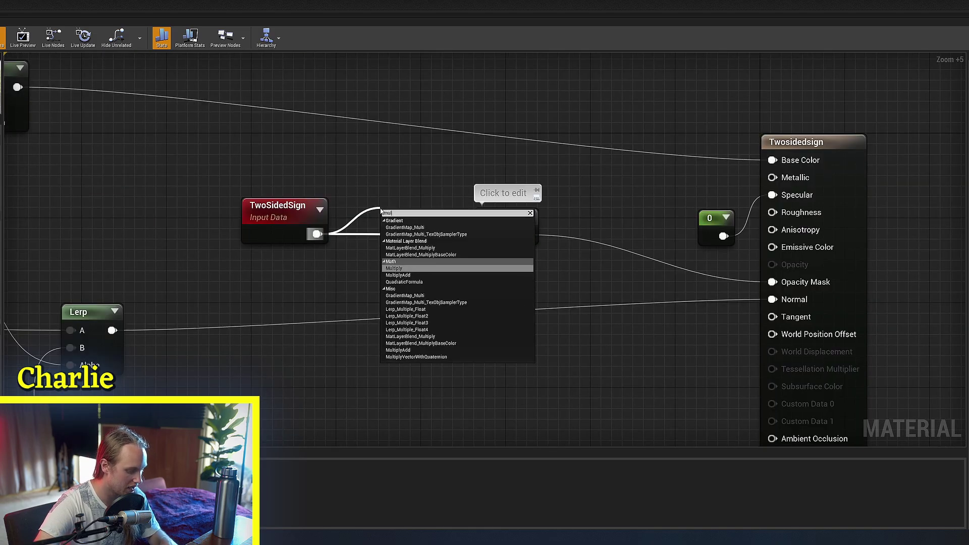
pyautogui.click(407, 262)
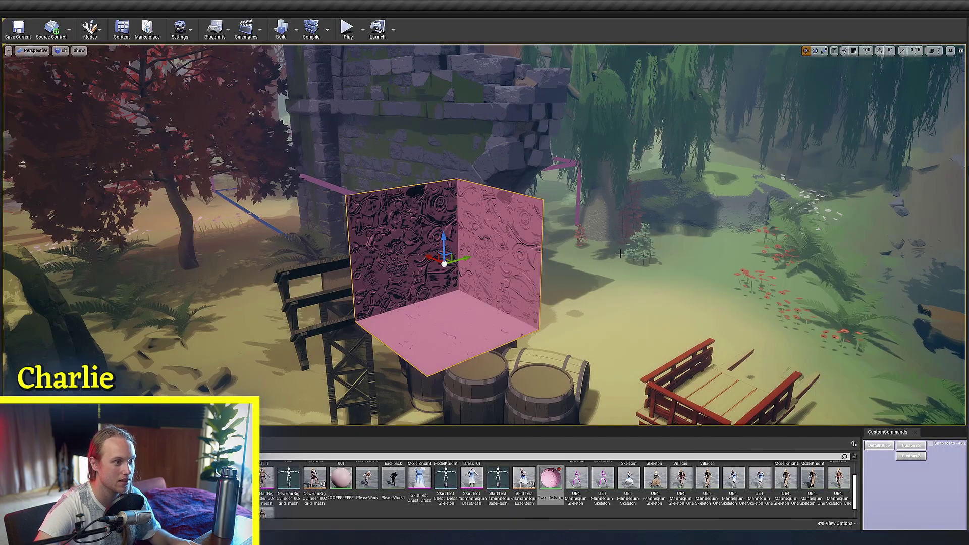
# Step: View the masked cube from several sides and rotate it about its Y axis
pyautogui.scroll(3, 580, 242)
pyautogui.moveTo(484, 235); pyautogui.dragTo(716, 234, button='right')
pyautogui.press('f')
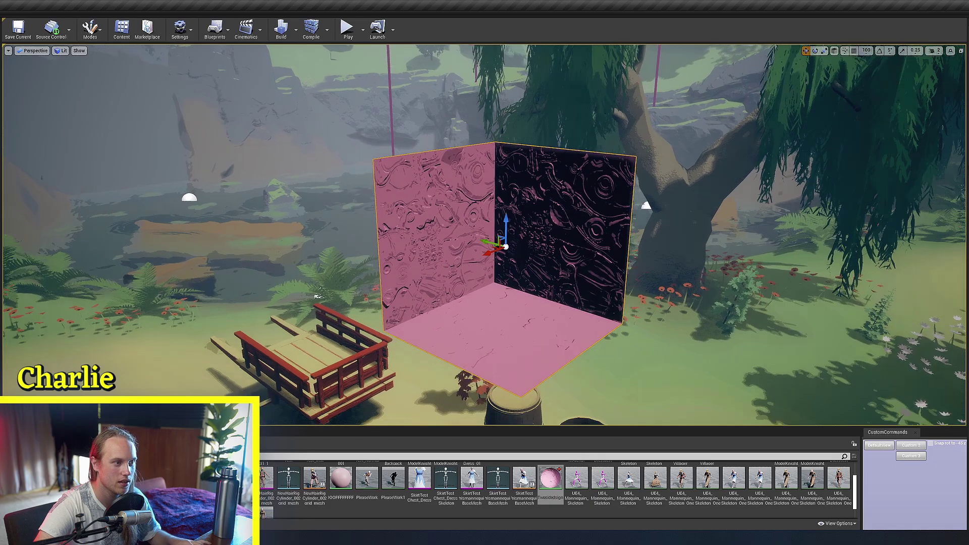
pyautogui.moveTo(485, 235); pyautogui.dragTo(177, 234, button='right')
pyautogui.moveTo(353, 156); pyautogui.dragTo(470, 155, button='right')
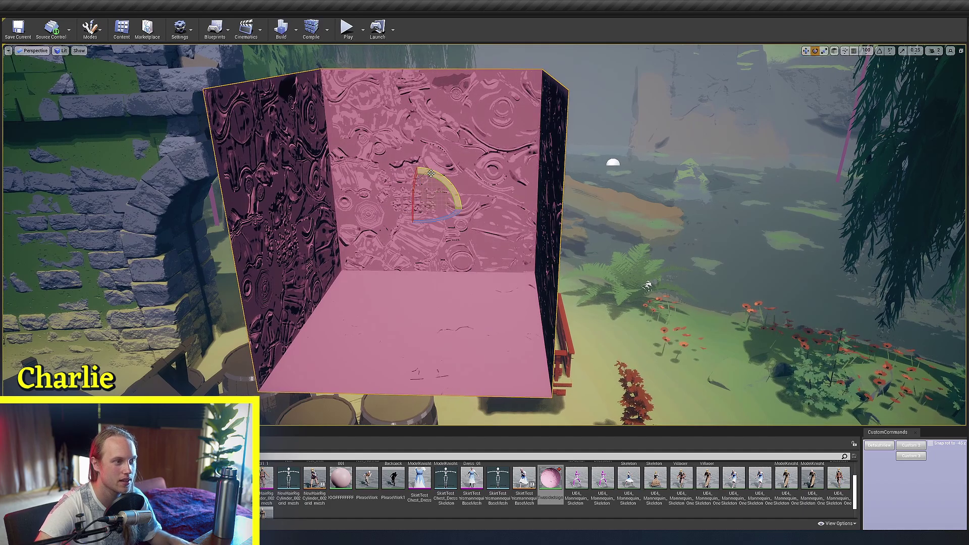
pyautogui.moveTo(430, 173); pyautogui.dragTo(397, 242)
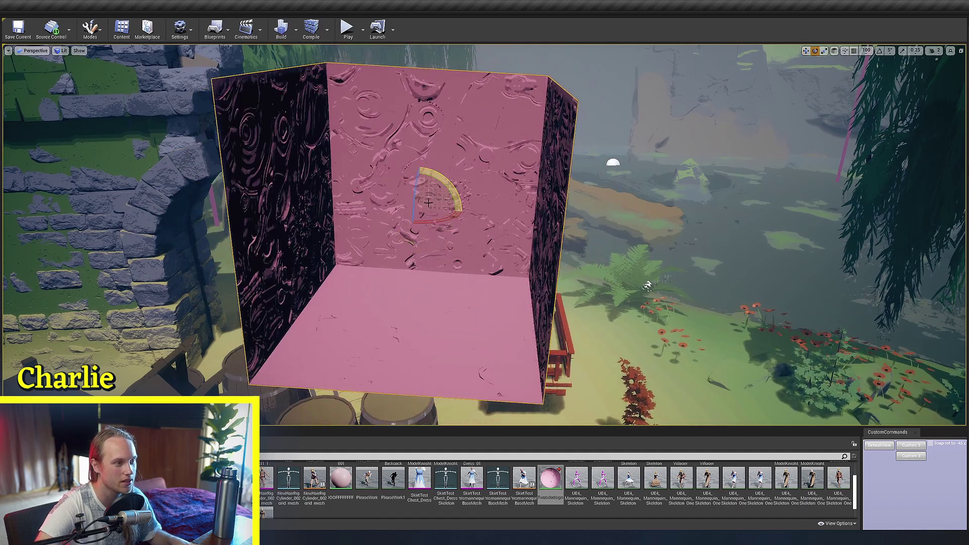
pyautogui.moveTo(425, 225); pyautogui.dragTo(403, 225, button='right')
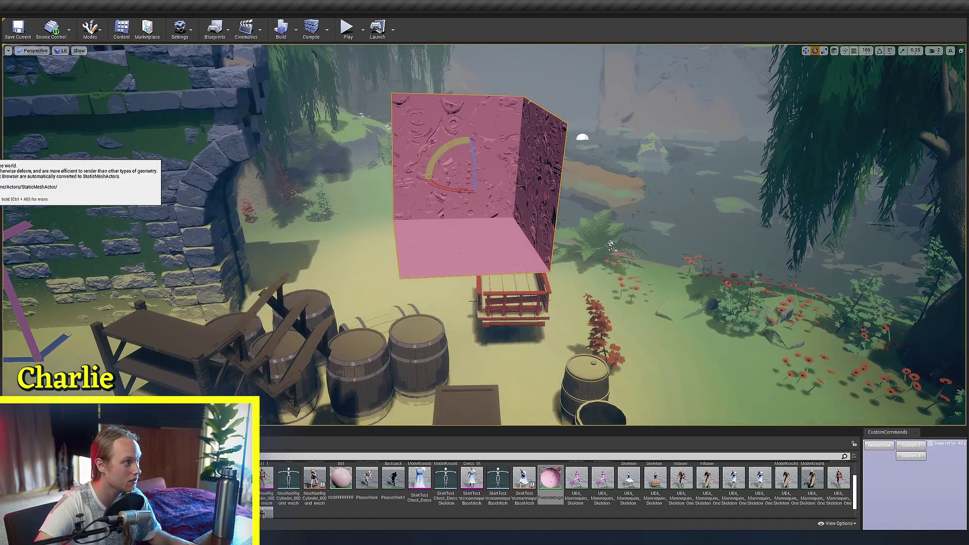
# Step: Apply the Twosidedsign material to a sphere in the level and inspect its inner surface from several directions
pyautogui.moveTo(550, 479); pyautogui.dragTo(484, 263)
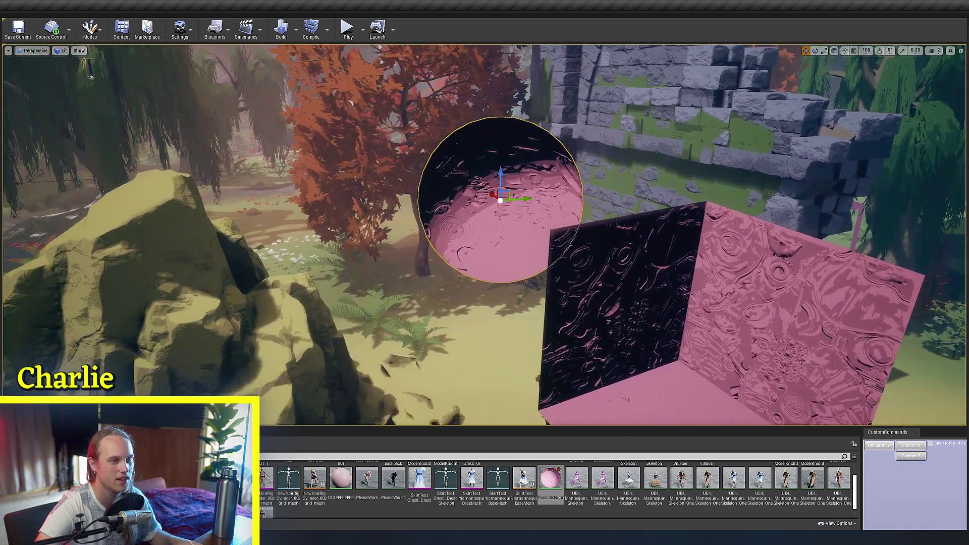
pyautogui.moveTo(470, 269)
pyautogui.mouseDown(button='right')
pyautogui.moveTo(525, 282)
pyautogui.moveTo(535, 313)
pyautogui.moveTo(470, 269)
pyautogui.mouseUp(button='right')
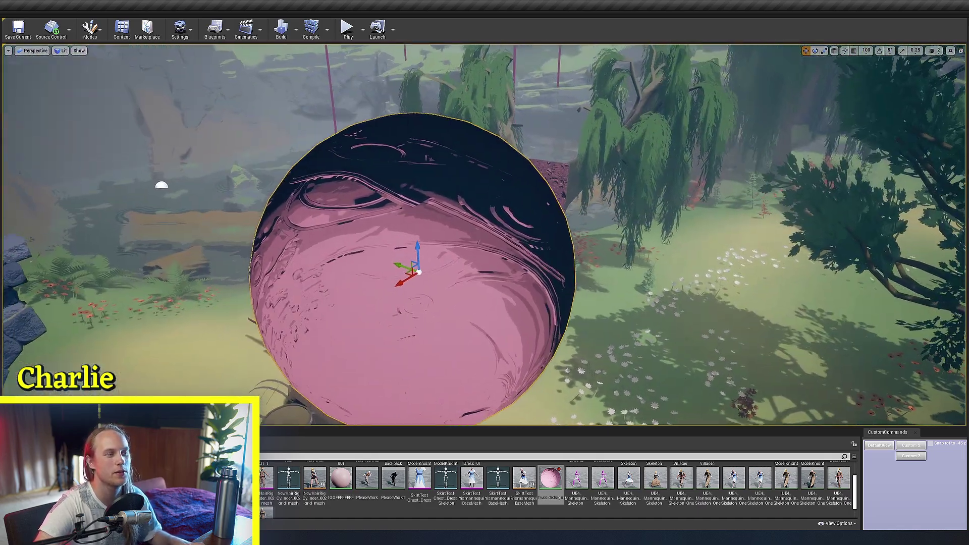
pyautogui.moveTo(470, 269); pyautogui.dragTo(470, 269, button='right')
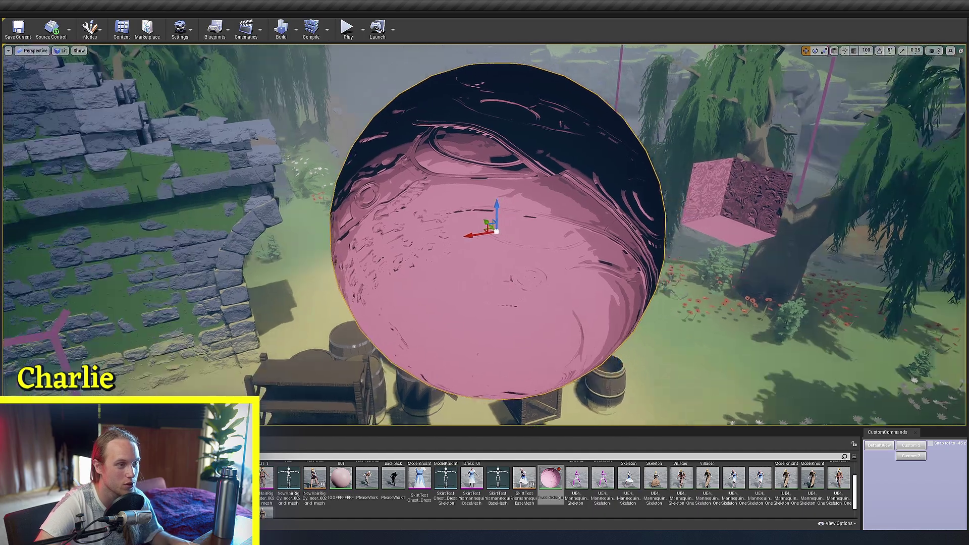
pyautogui.moveTo(484, 235); pyautogui.dragTo(484, 234, button='right')
pyautogui.moveTo(494, 280); pyautogui.dragTo(494, 280, button='right')
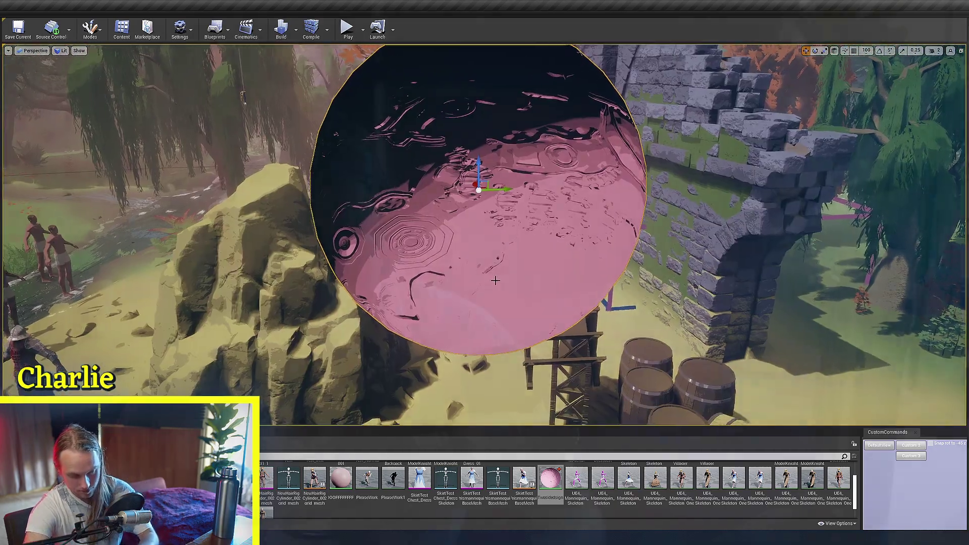